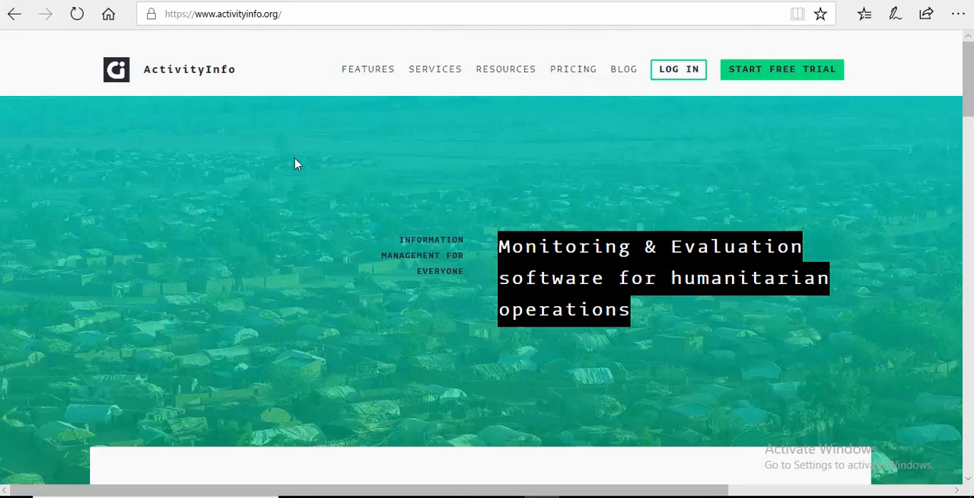
# Step: Open the free trial sign-up page and review the registration form's fields and agreement options
pyautogui.click(294, 16)
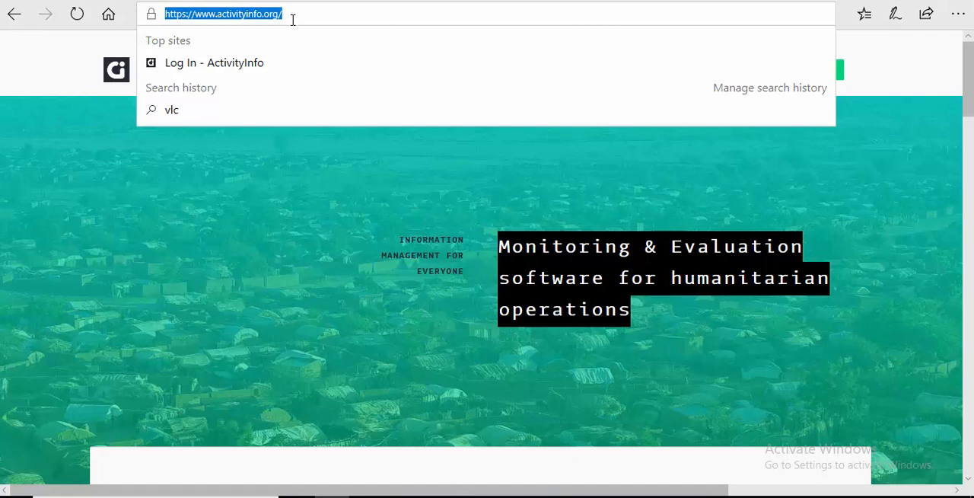
pyautogui.click(328, 206)
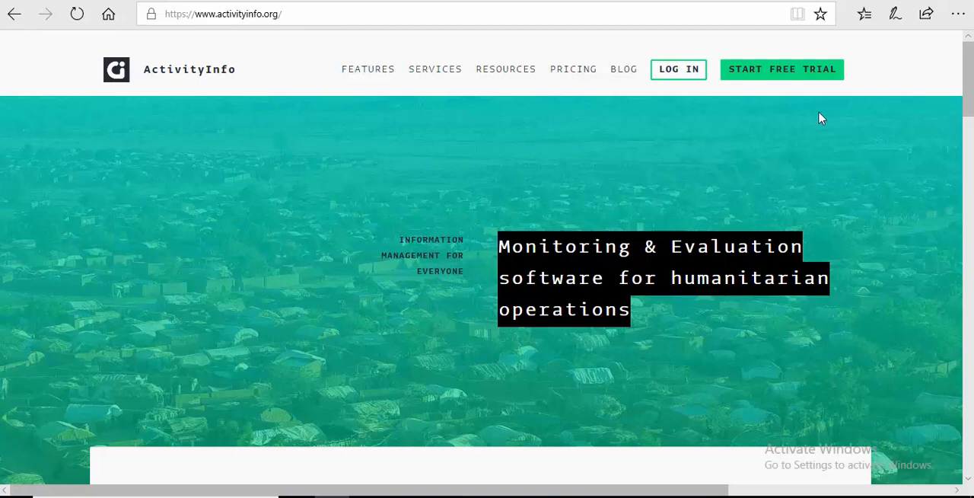
pyautogui.click(759, 81)
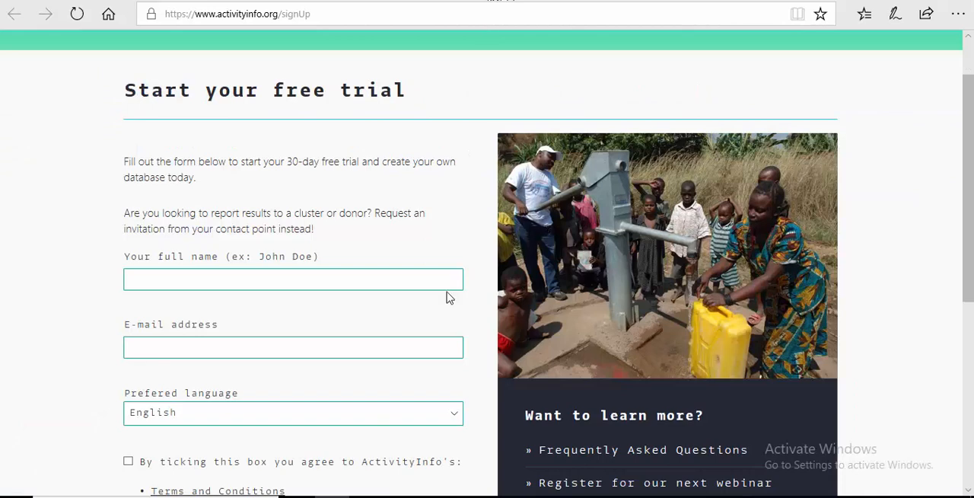
pyautogui.scroll(-1, 255, 285)
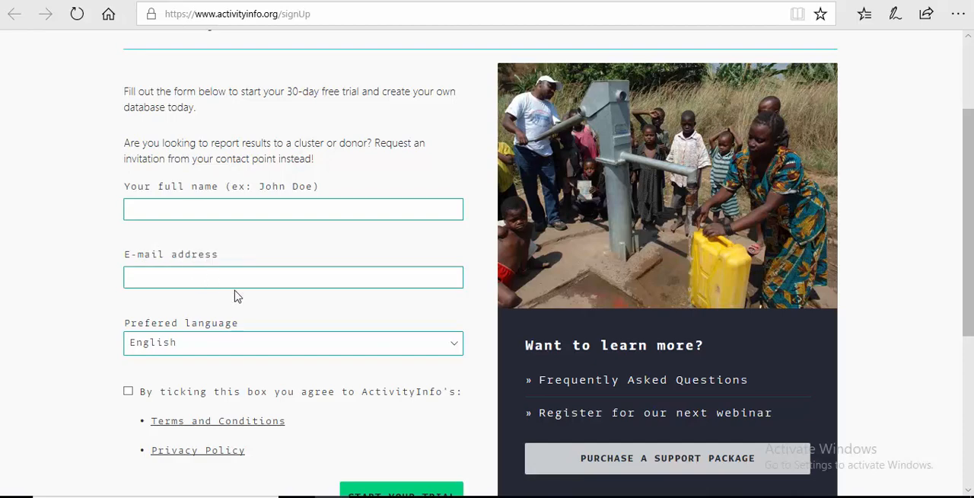
pyautogui.scroll(-4, 235, 294)
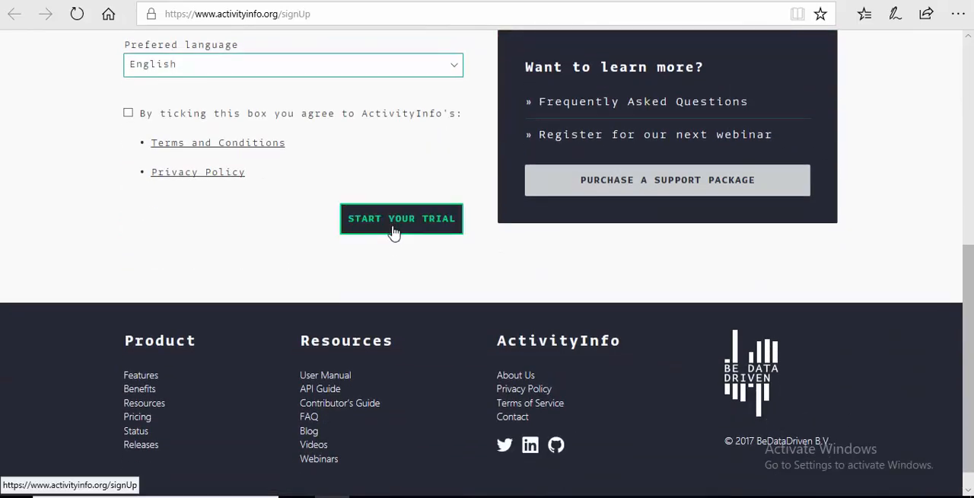
pyautogui.scroll(5, 313, 289)
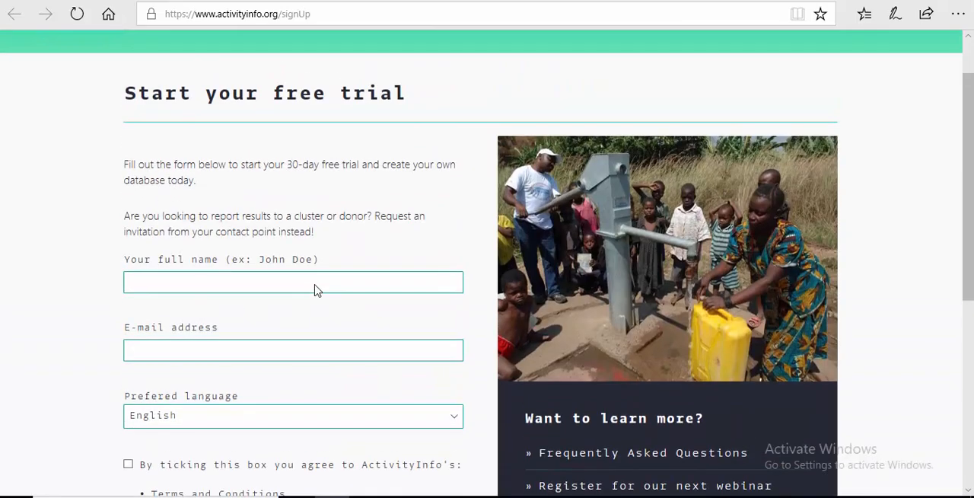
pyautogui.scroll(1, 317, 290)
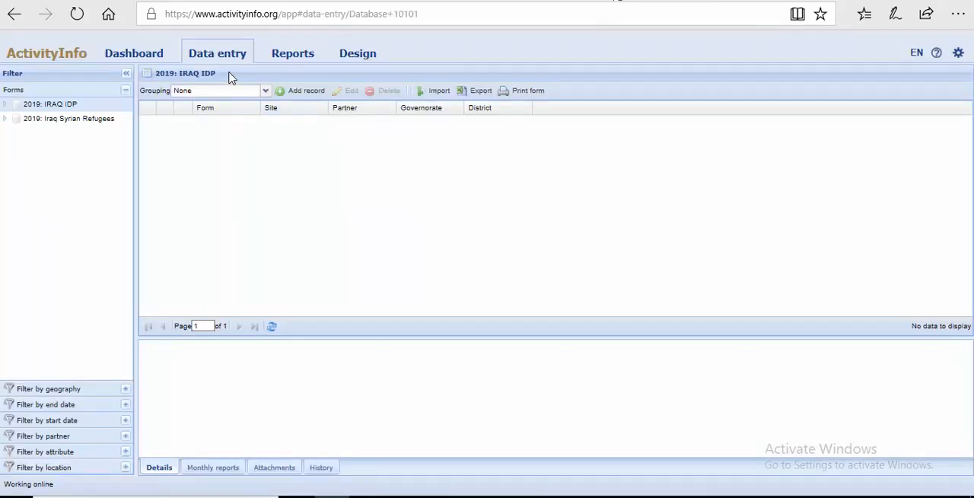
# Step: View the dashboard, then return to the data entry page
pyautogui.click(142, 57)
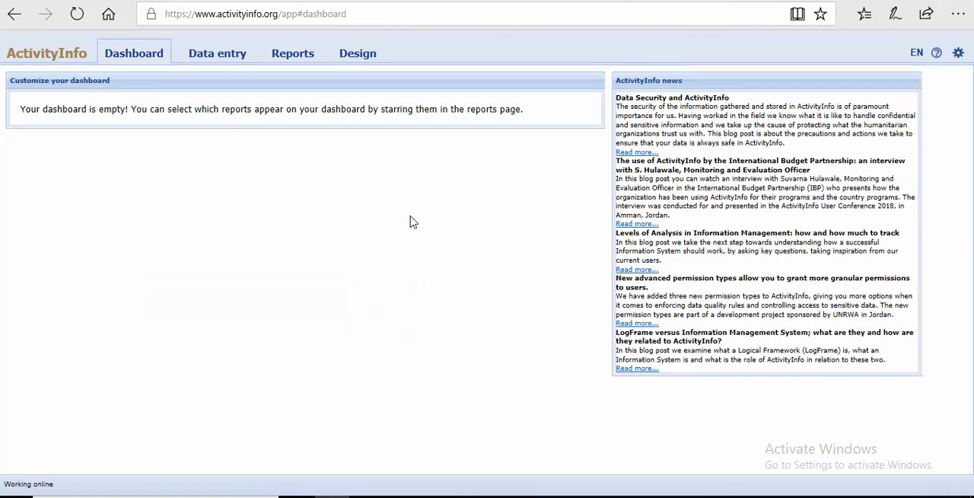
pyautogui.click(219, 54)
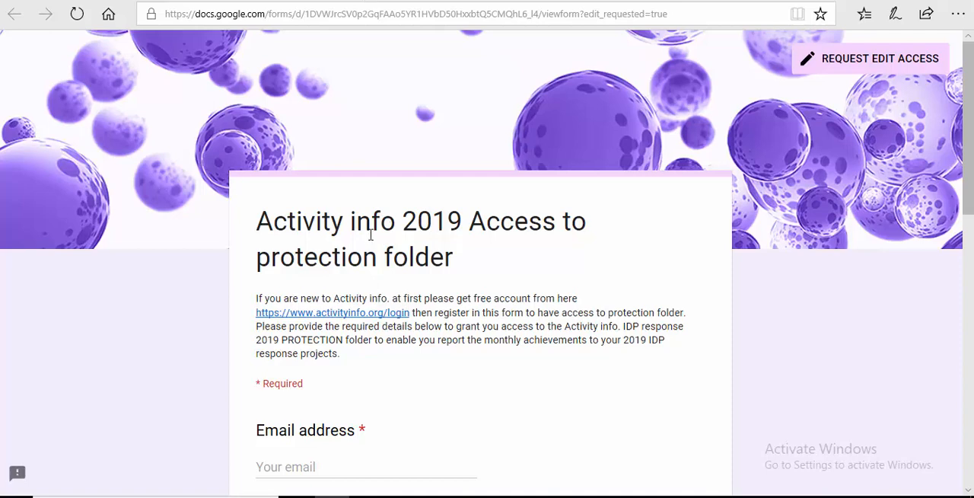
# Step: Review the required contact fields in the Activity info 2019 protection folder access request form
pyautogui.scroll(-3, 371, 235)
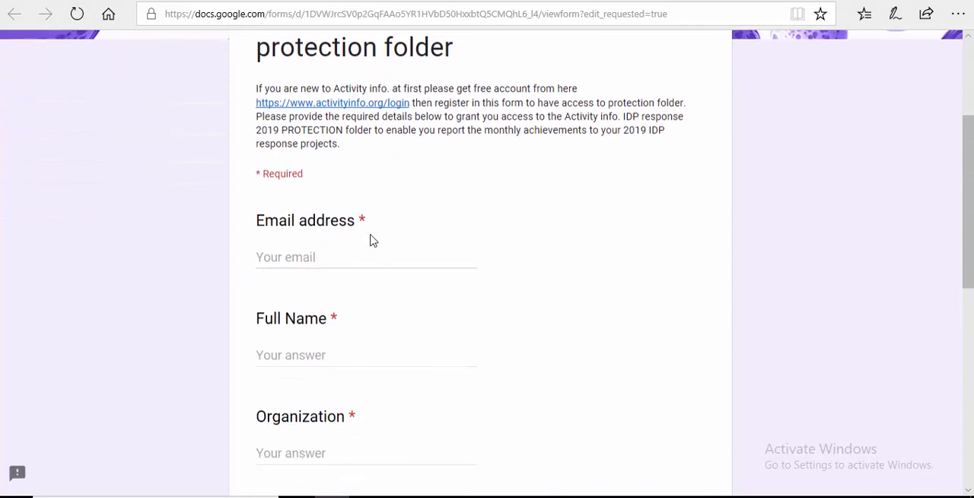
pyautogui.scroll(1, 373, 239)
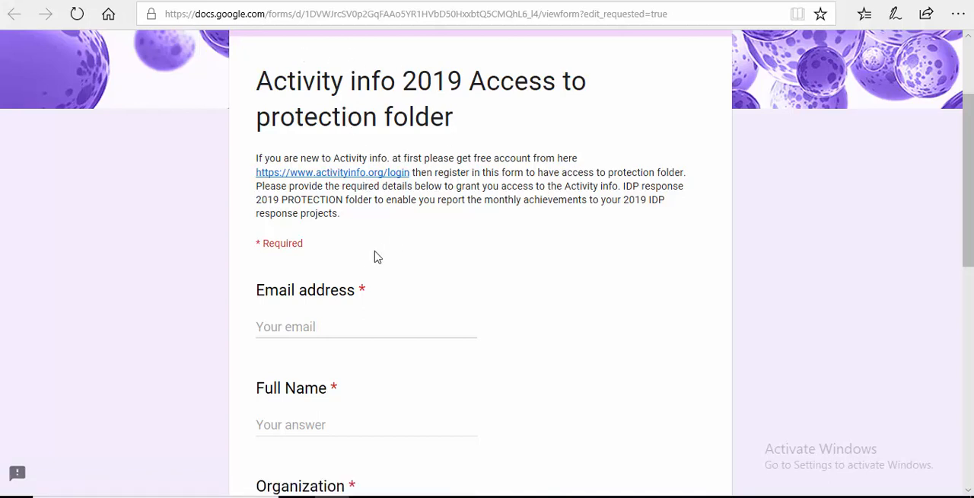
pyautogui.scroll(-2, 366, 261)
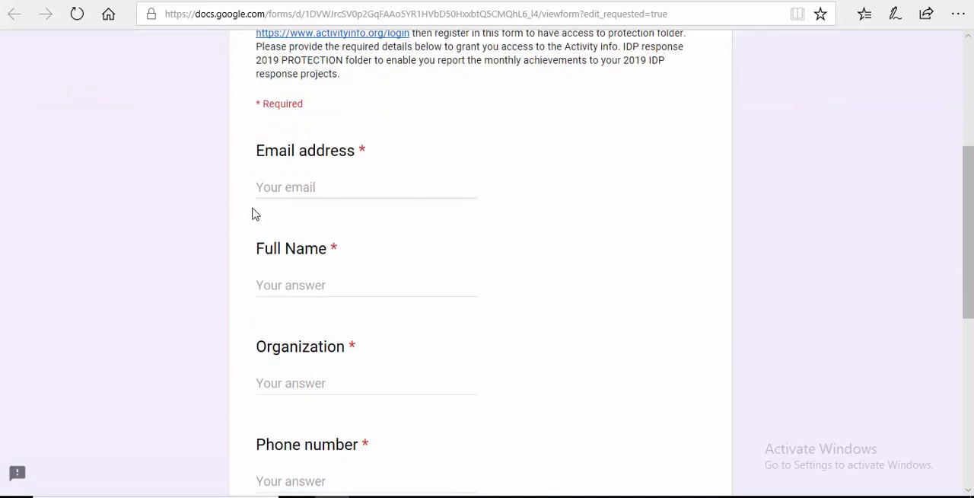
pyautogui.scroll(-1, 237, 215)
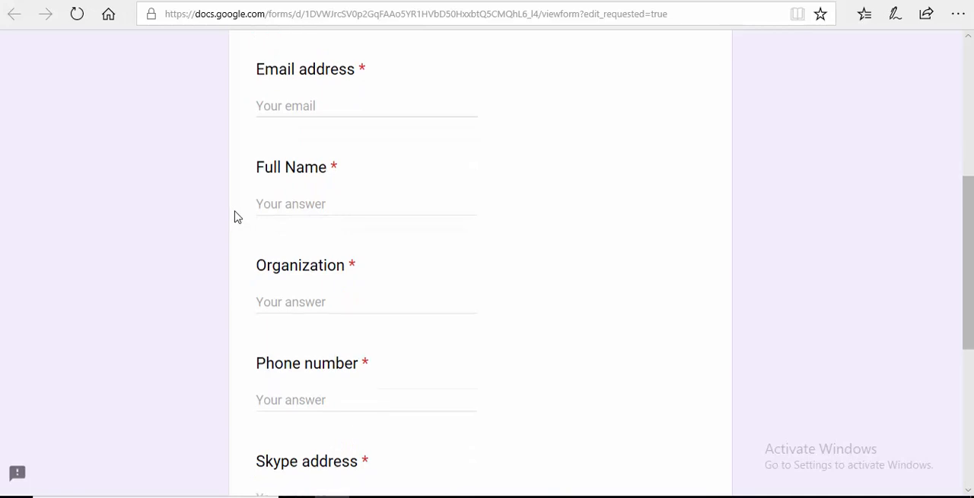
pyautogui.scroll(-2, 238, 217)
pyautogui.scroll(-3, 237, 219)
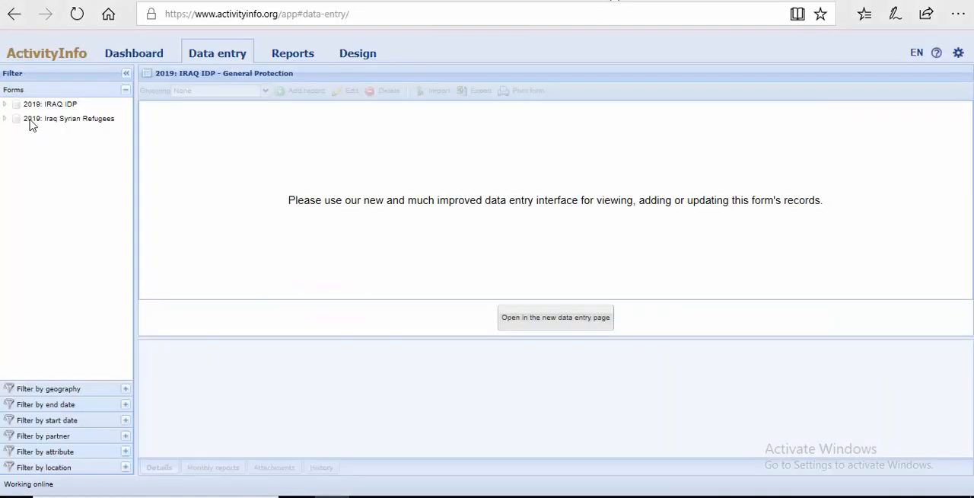
# Step: Examine the folders inside the 2019: IRAQ IDP and 2019: Iraq Syrian Refugees databases, collapsing each again
pyautogui.doubleClick(25, 104)
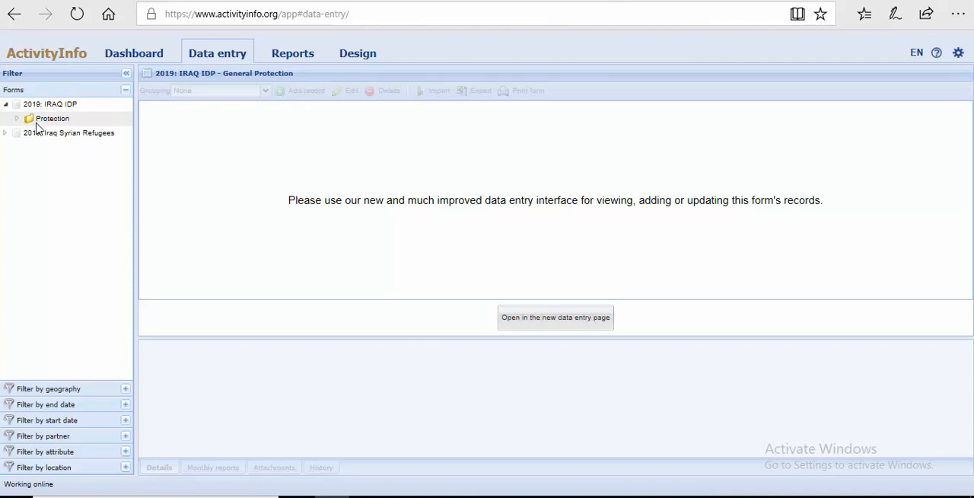
pyautogui.click(5, 106)
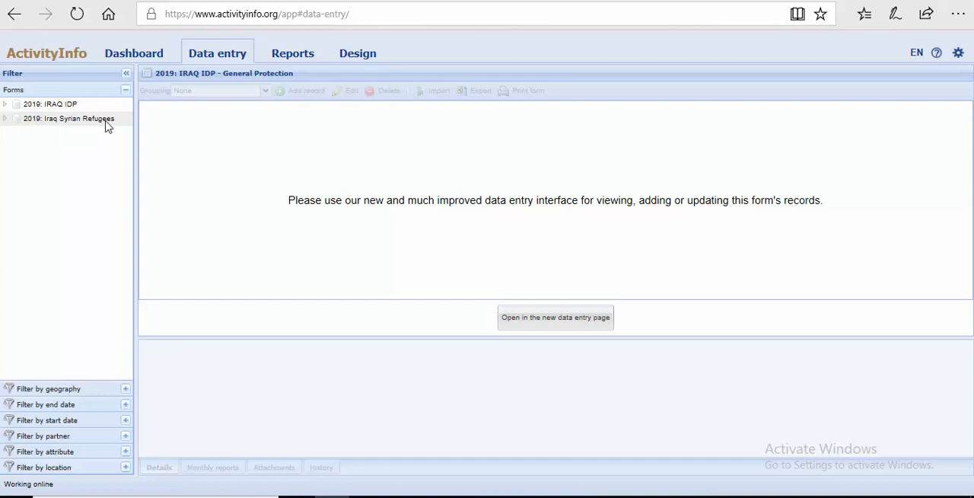
pyautogui.click(5, 120)
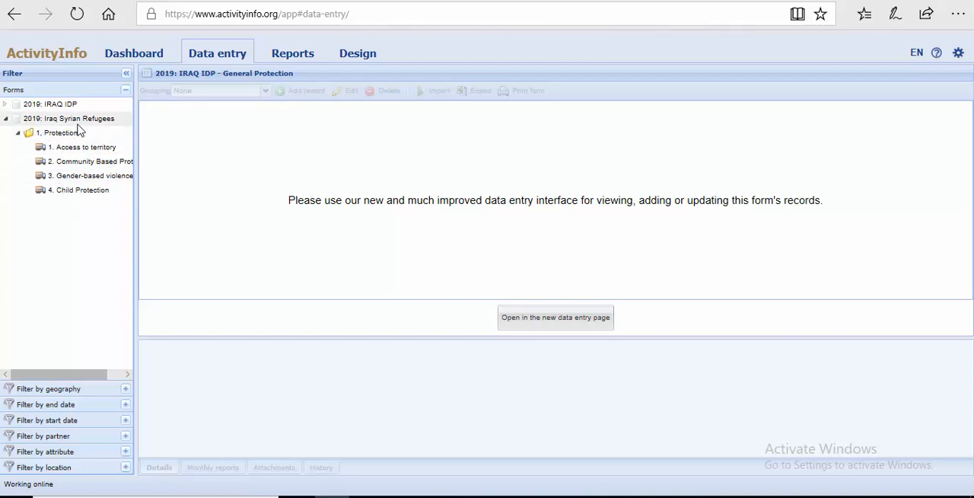
pyautogui.click(6, 119)
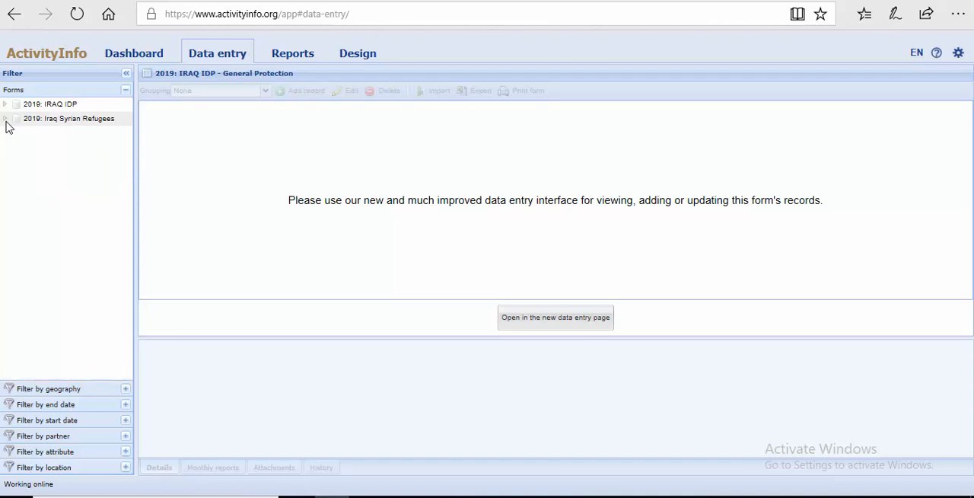
# Step: Open the Child Protection form from the 2019: IRAQ IDP Protection folder in the new data entry page
pyautogui.click(52, 106)
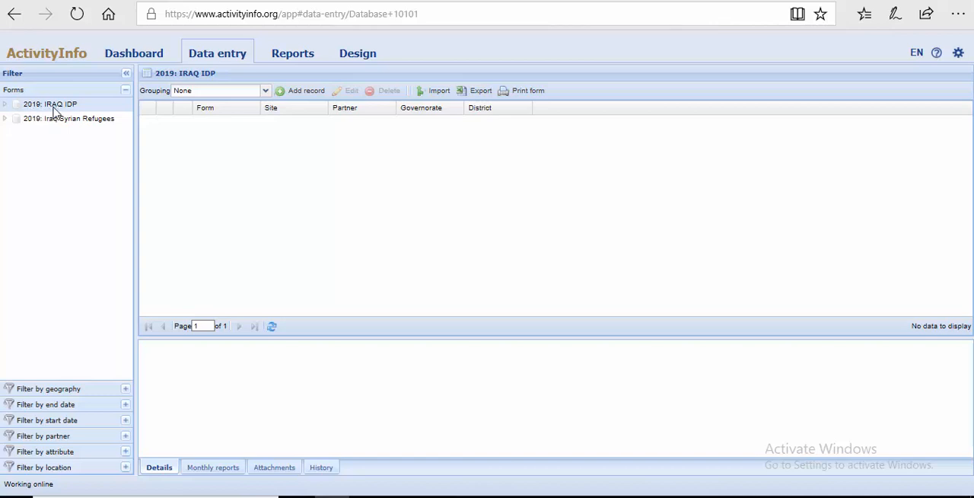
pyautogui.click(7, 106)
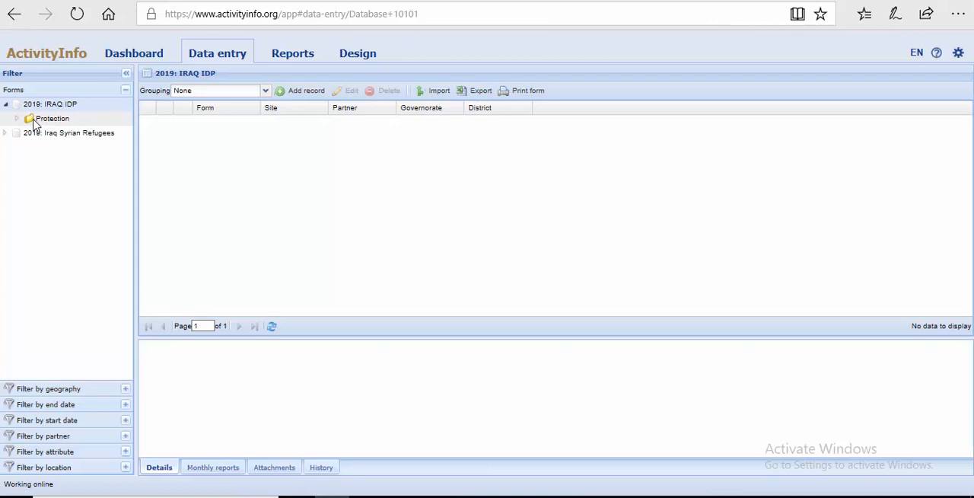
pyautogui.click(34, 122)
pyautogui.click(18, 119)
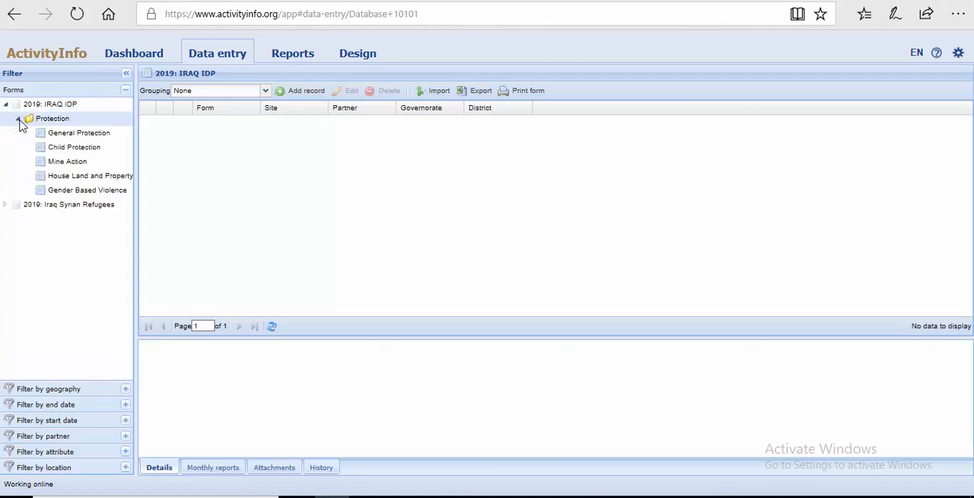
pyautogui.click(69, 149)
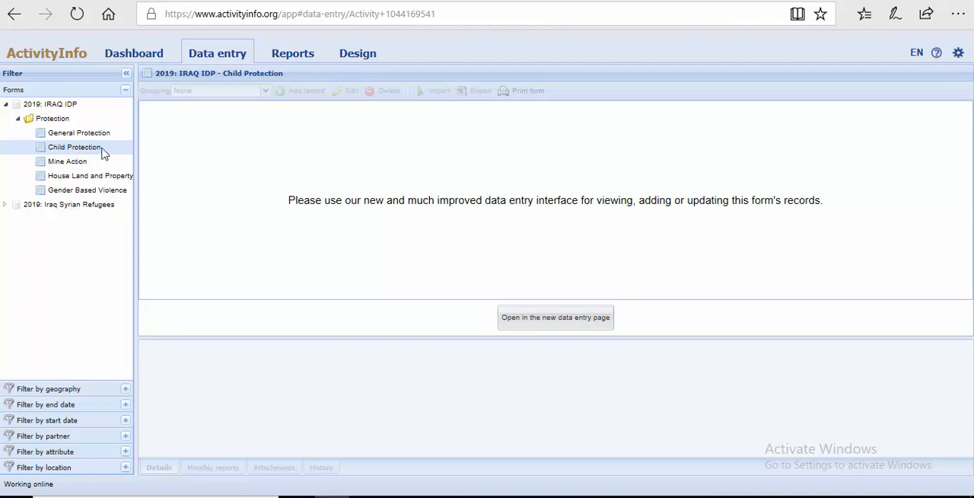
pyautogui.click(522, 329)
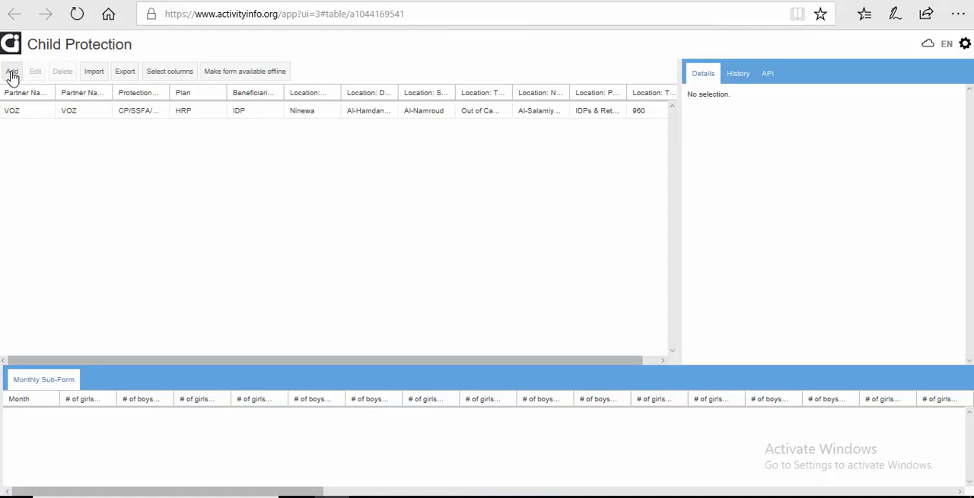
# Step: Start a new Child Protection record and look through its form fields down to the Monthly Sub-Form
pyautogui.click(12, 72)
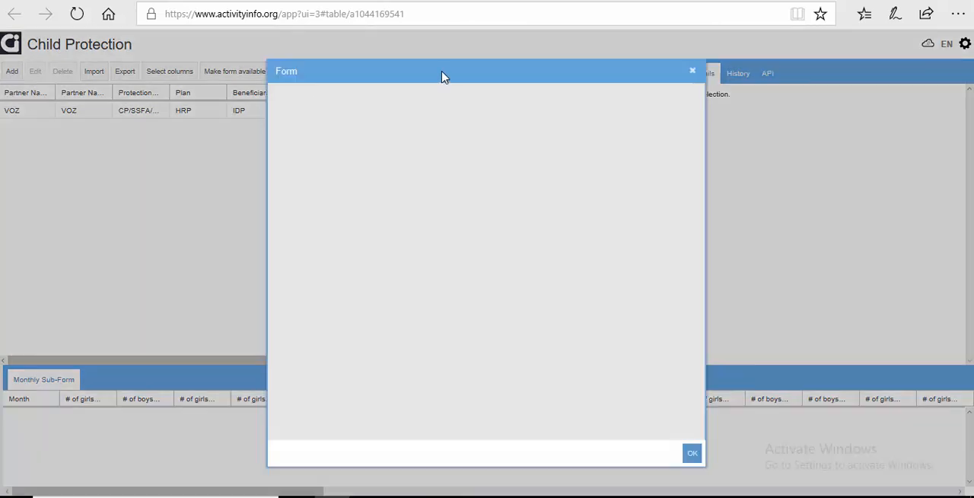
pyautogui.moveTo(443, 76); pyautogui.dragTo(424, 50)
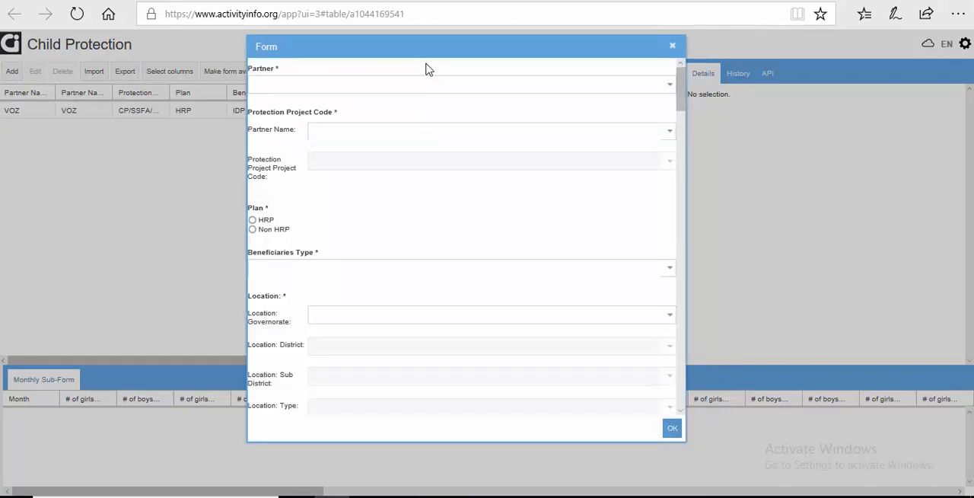
pyautogui.scroll(-10, 428, 180)
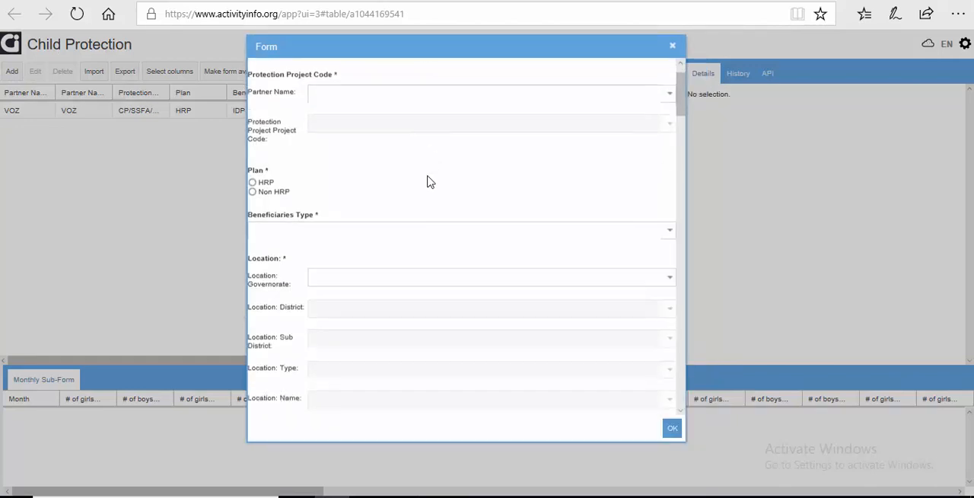
pyautogui.scroll(10, 429, 204)
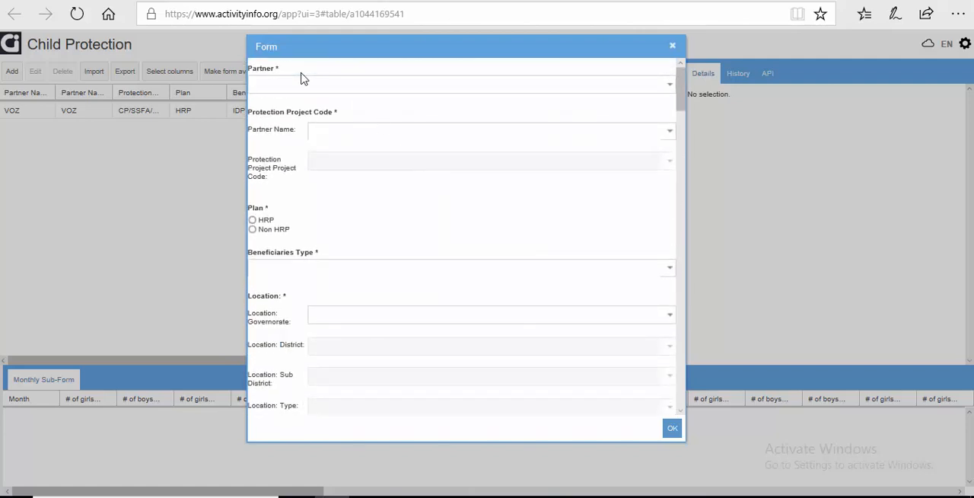
pyautogui.scroll(-3, 347, 213)
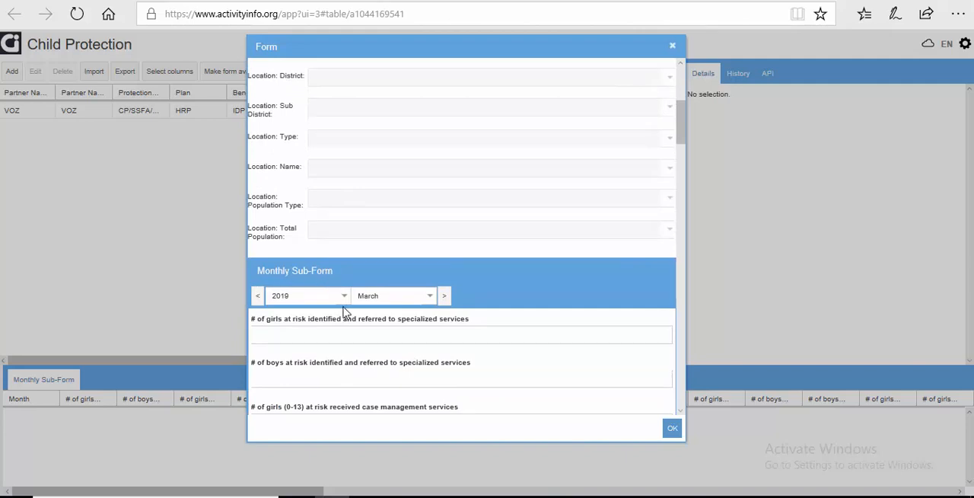
pyautogui.scroll(-3, 346, 308)
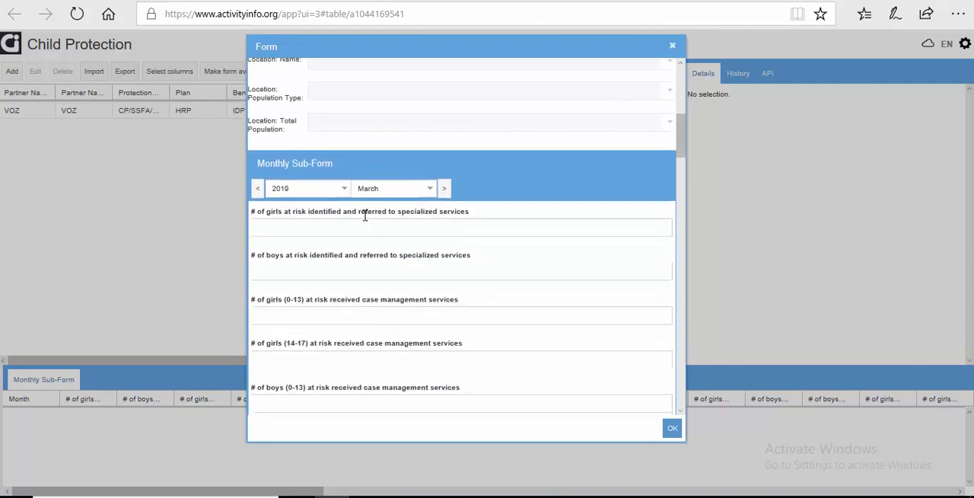
pyautogui.scroll(1, 360, 227)
pyautogui.scroll(10, 362, 227)
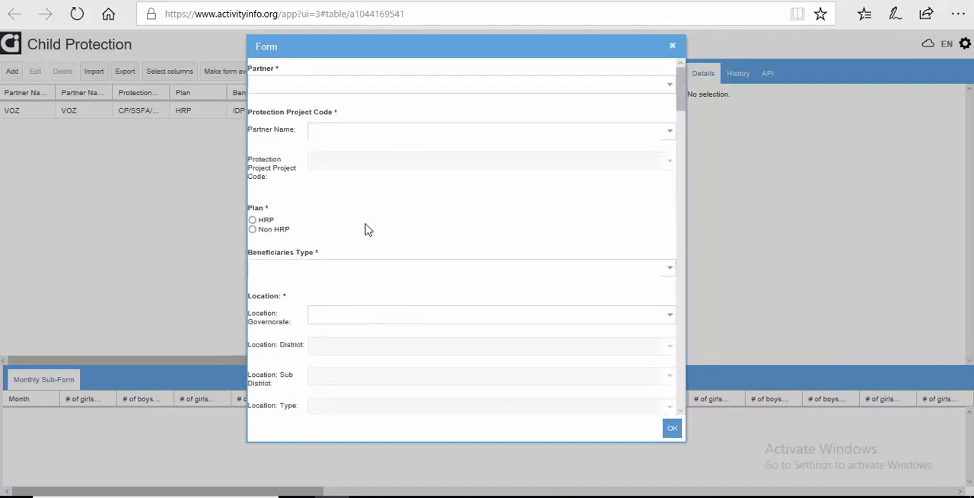
# Step: Set both the Partner and the Partner Name under Protection Project Code to VOZ
pyautogui.click(289, 83)
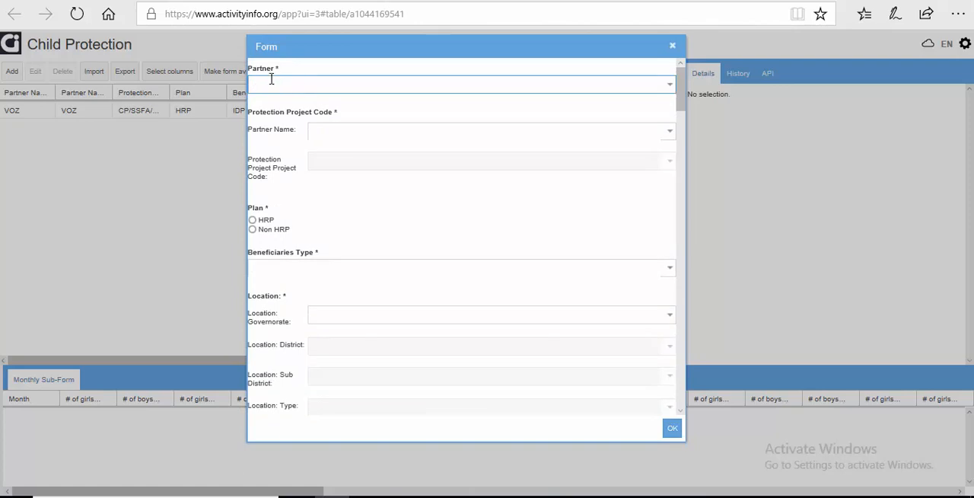
pyautogui.click(671, 90)
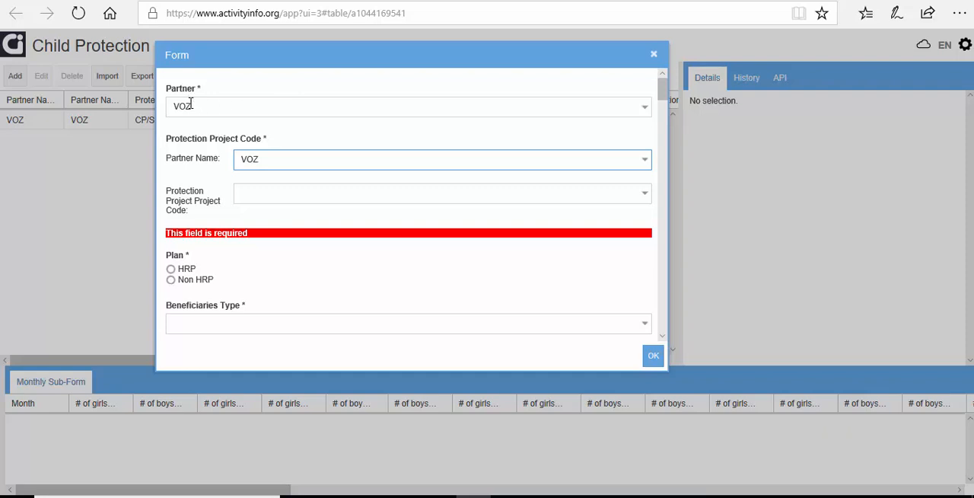
pyautogui.click(644, 109)
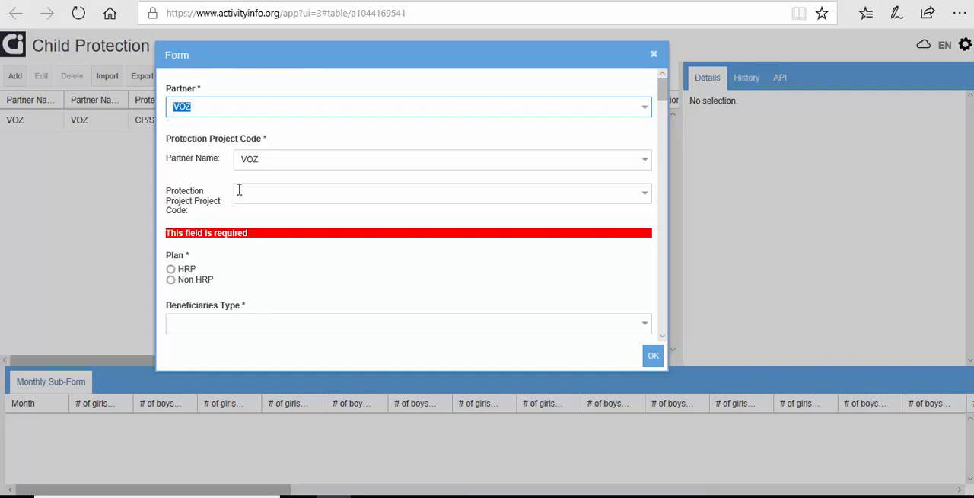
pyautogui.click(648, 165)
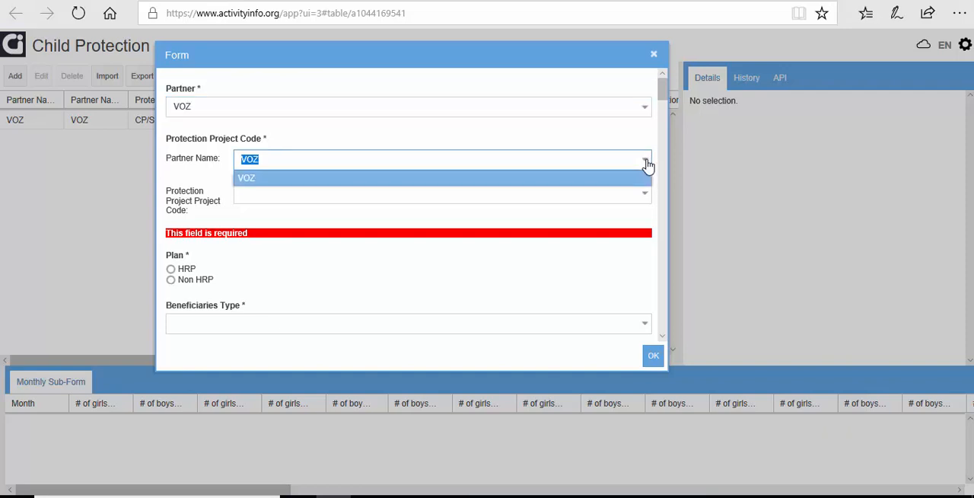
pyautogui.click(555, 181)
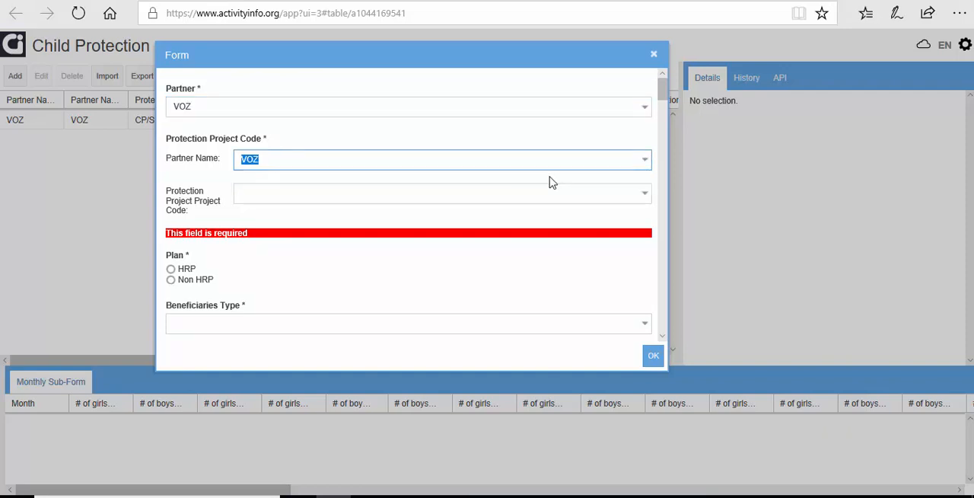
# Step: Set the Protection Project Code to CP/SSFA/2019/01 and choose HRP as the plan
pyautogui.click(643, 193)
pyautogui.click(583, 214)
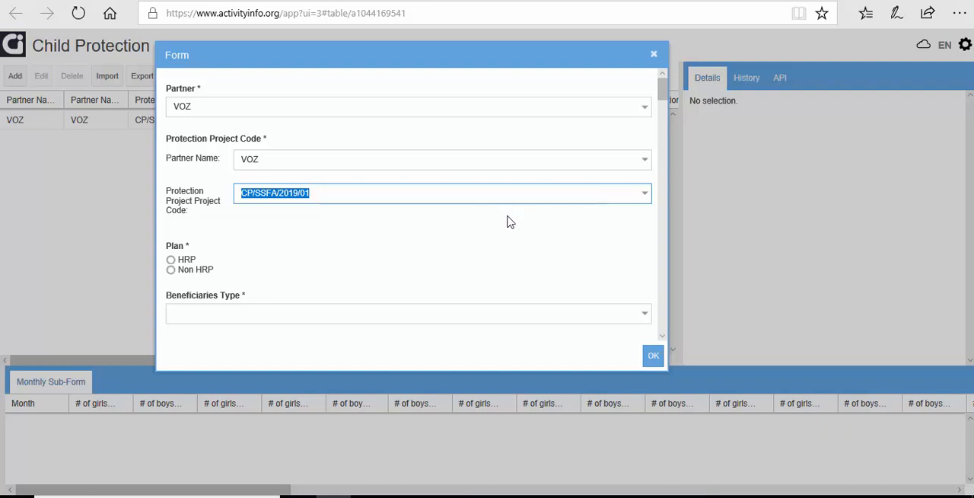
pyautogui.scroll(-1, 343, 240)
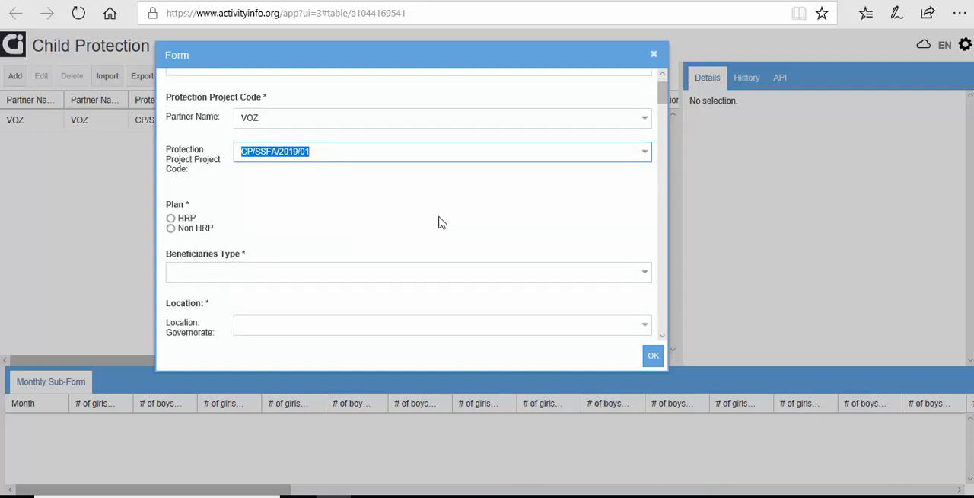
pyautogui.scroll(-1, 306, 218)
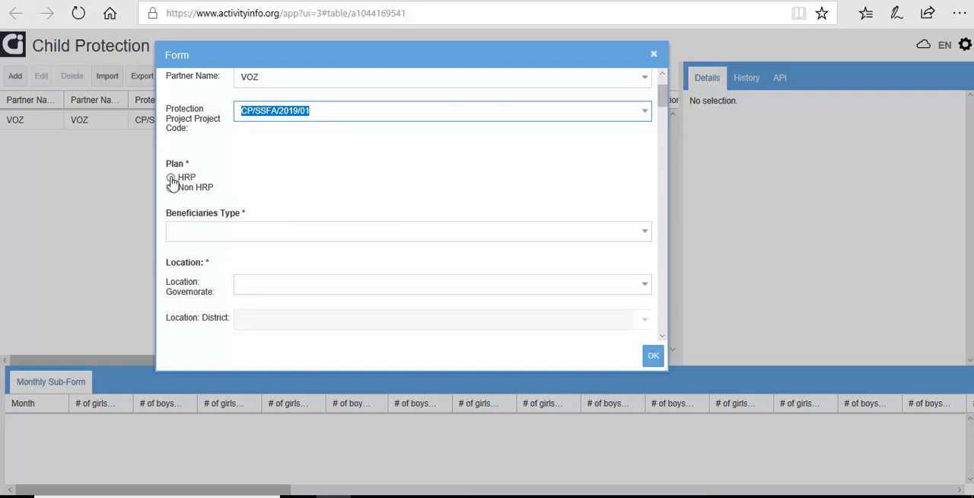
pyautogui.click(171, 180)
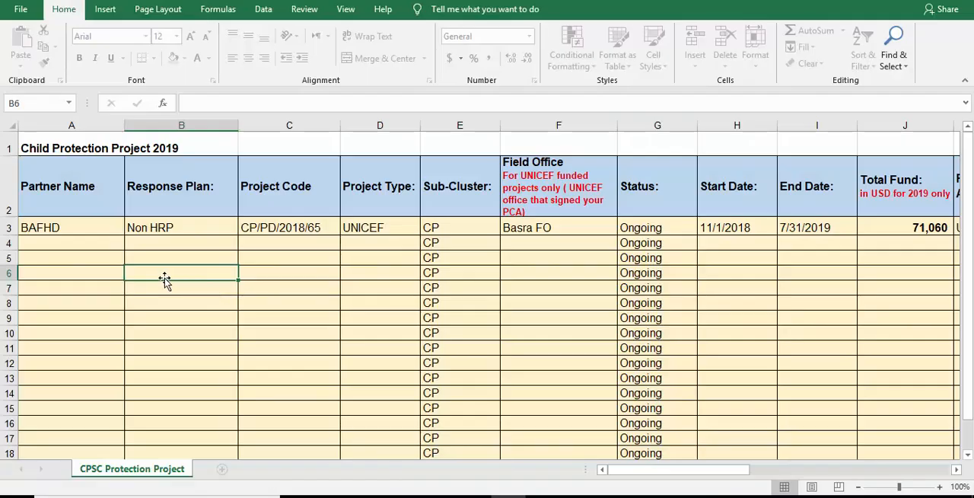
# Step: Switch to the Child Protection Project 2019 workbook in Excel and examine the example project row, from partner name and response plan through funding agency
pyautogui.click(70, 228)
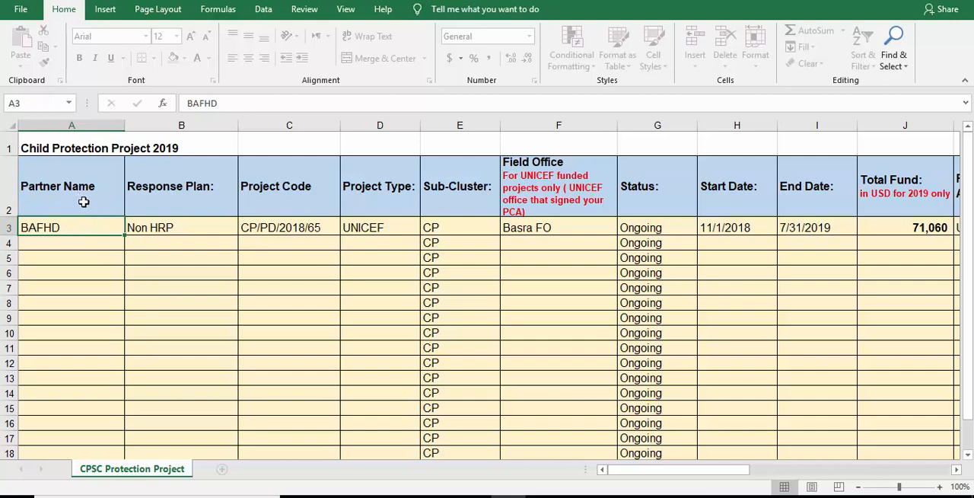
pyautogui.click(165, 184)
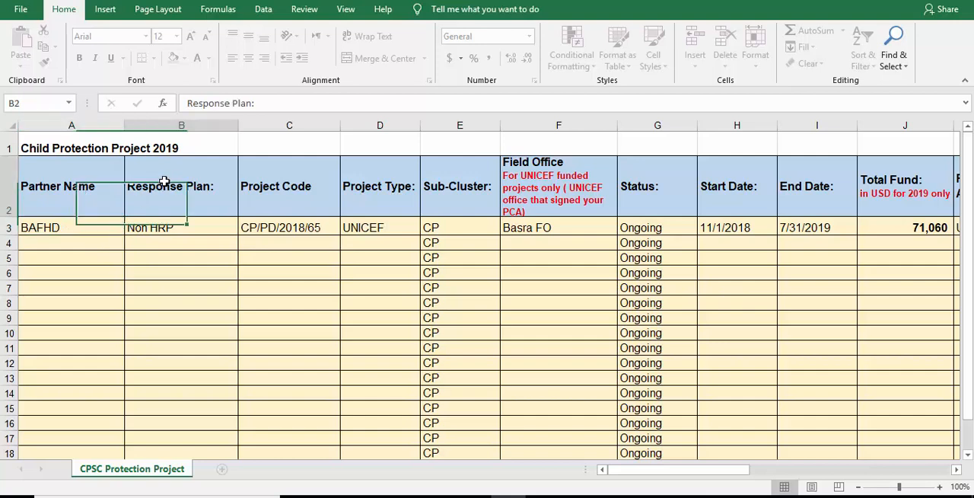
pyautogui.click(173, 237)
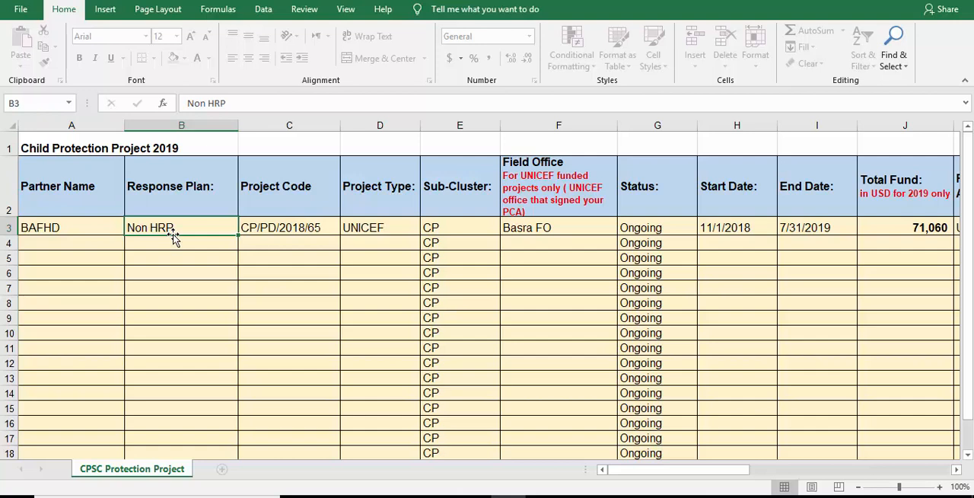
pyautogui.click(264, 190)
pyautogui.click(279, 241)
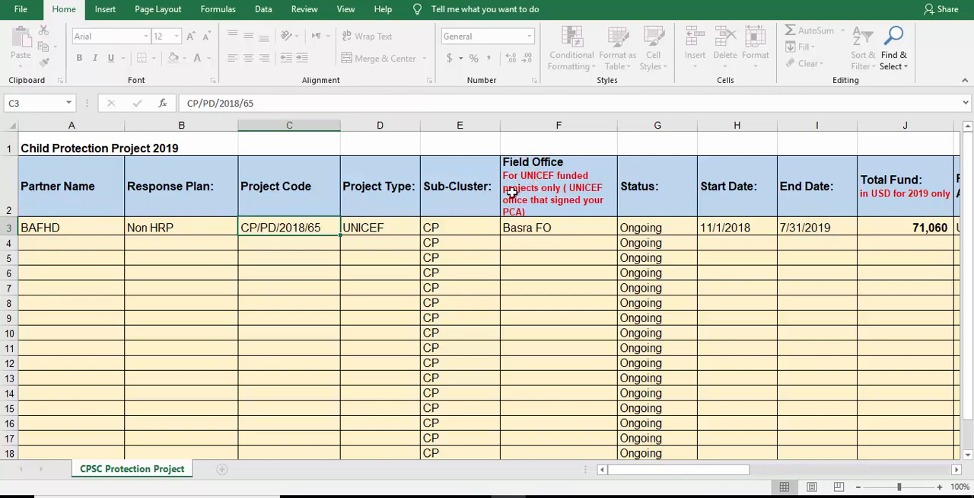
pyautogui.click(719, 228)
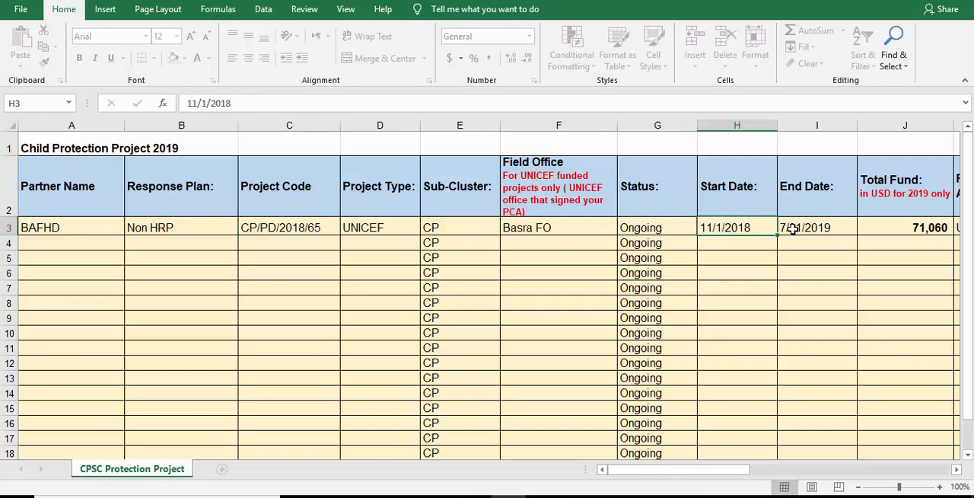
pyautogui.click(789, 228)
pyautogui.moveTo(720, 469); pyautogui.dragTo(776, 470)
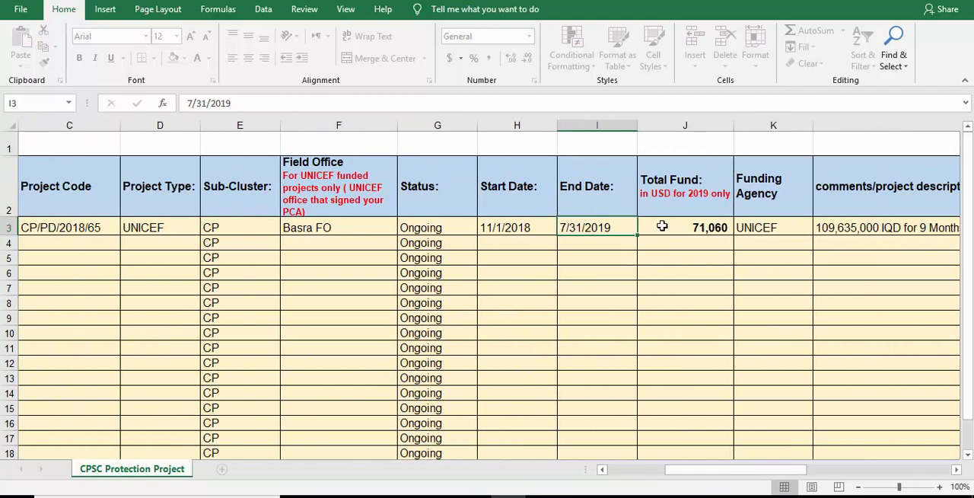
pyautogui.click(752, 230)
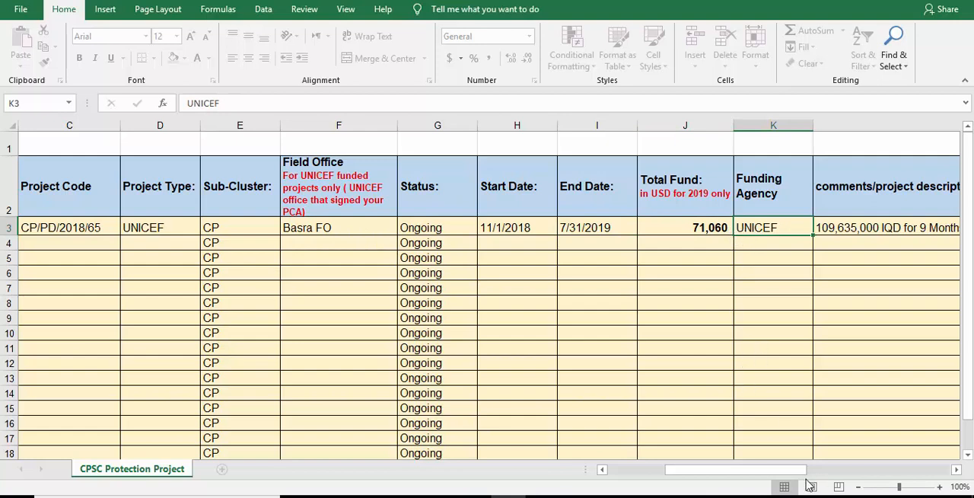
pyautogui.moveTo(793, 479); pyautogui.dragTo(691, 474)
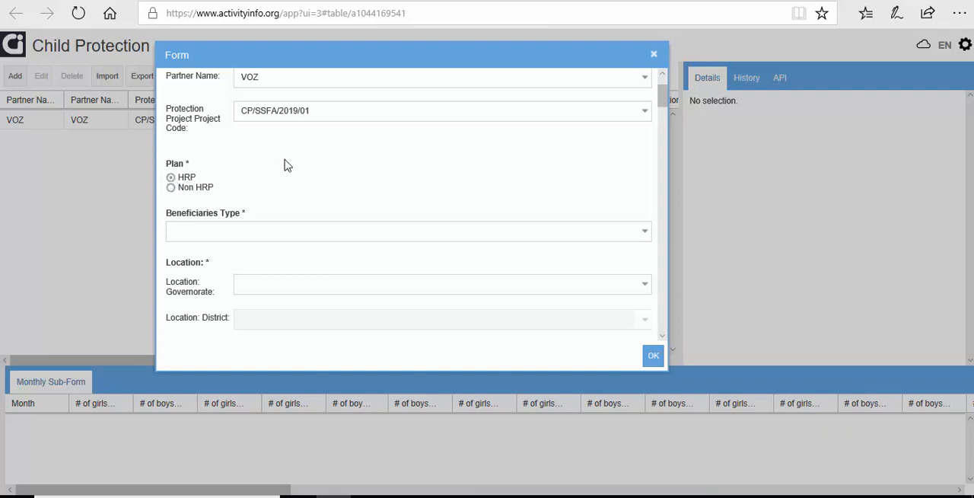
# Step: Back in the ActivityInfo Child Protection form, set the Beneficiaries Type to IDP
pyautogui.scroll(-1, 287, 165)
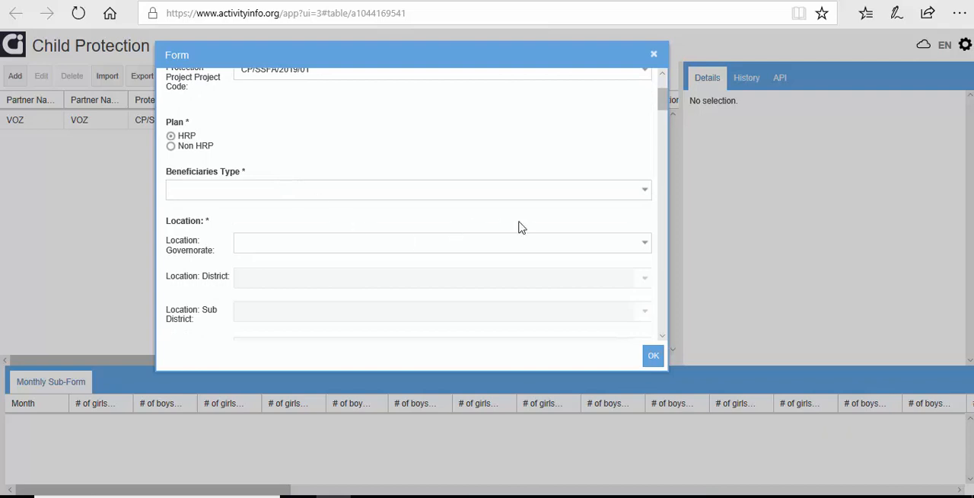
pyautogui.moveTo(246, 176); pyautogui.dragTo(166, 188)
pyautogui.click(245, 189)
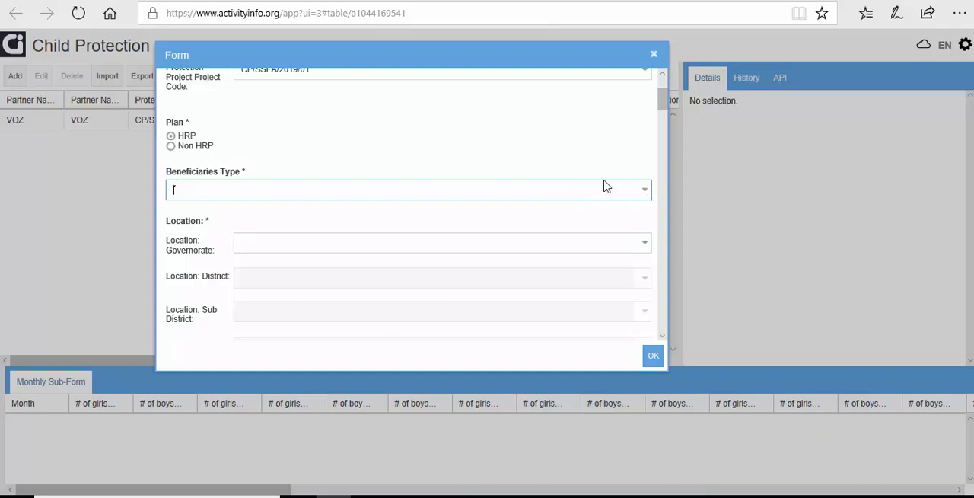
pyautogui.click(645, 190)
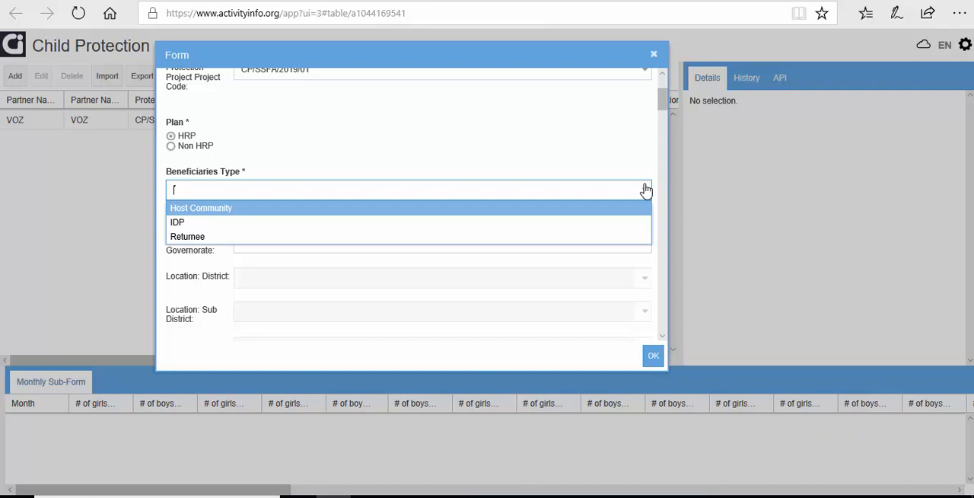
pyautogui.click(296, 222)
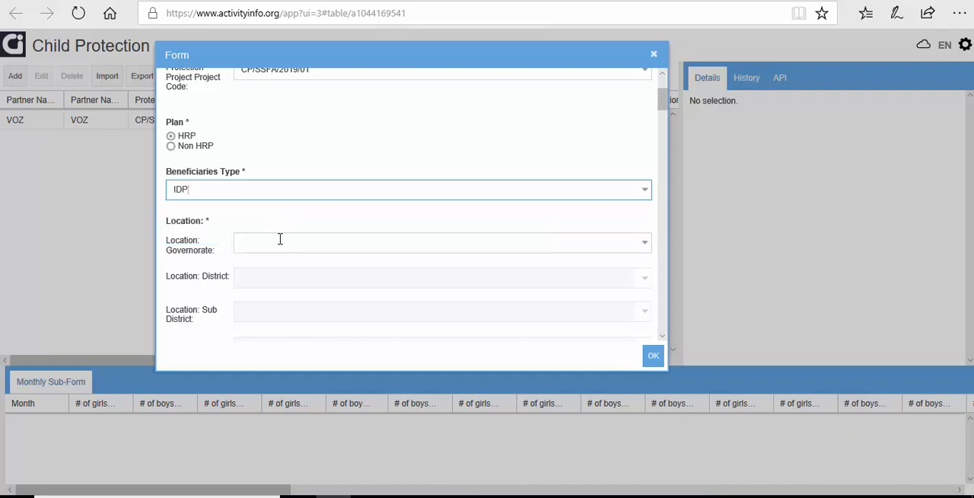
# Step: Set the location's governorate to Ninewa
pyautogui.scroll(-1, 258, 212)
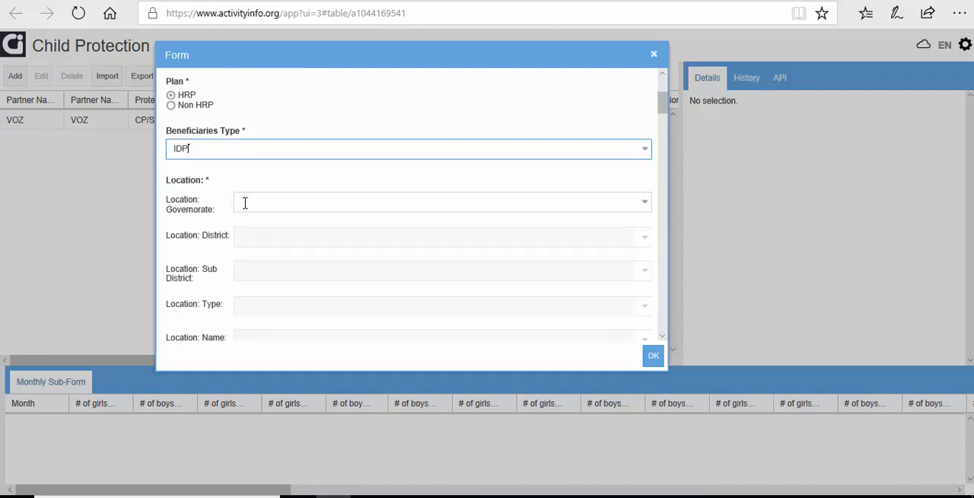
pyautogui.scroll(-1, 245, 202)
pyautogui.scroll(-1, 209, 181)
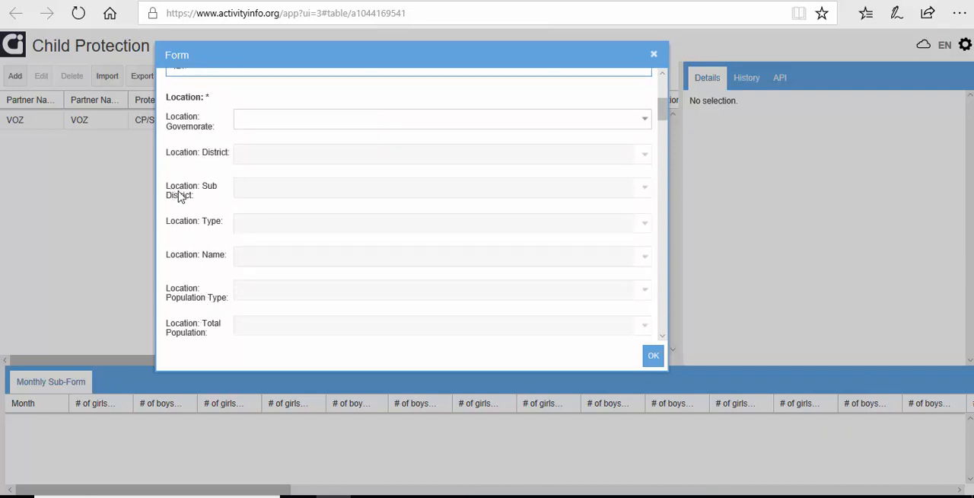
pyautogui.click(643, 123)
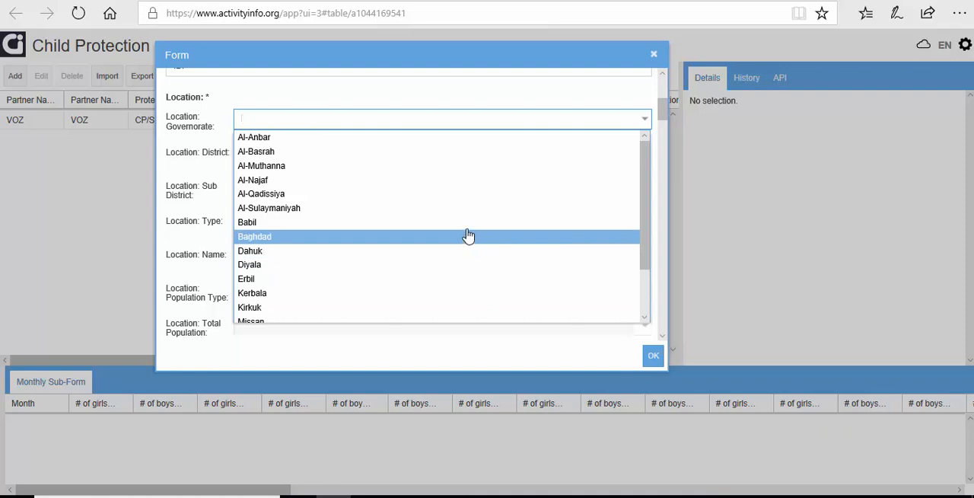
pyautogui.scroll(-1, 422, 220)
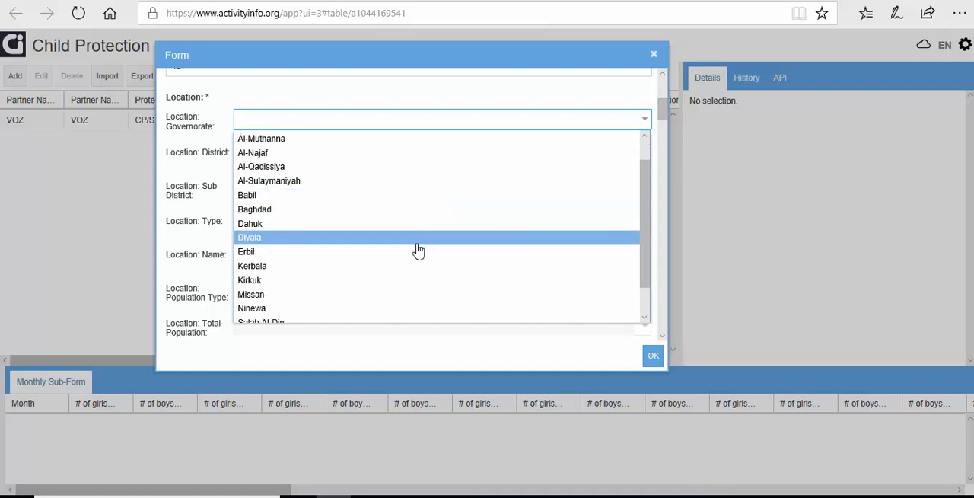
pyautogui.click(371, 307)
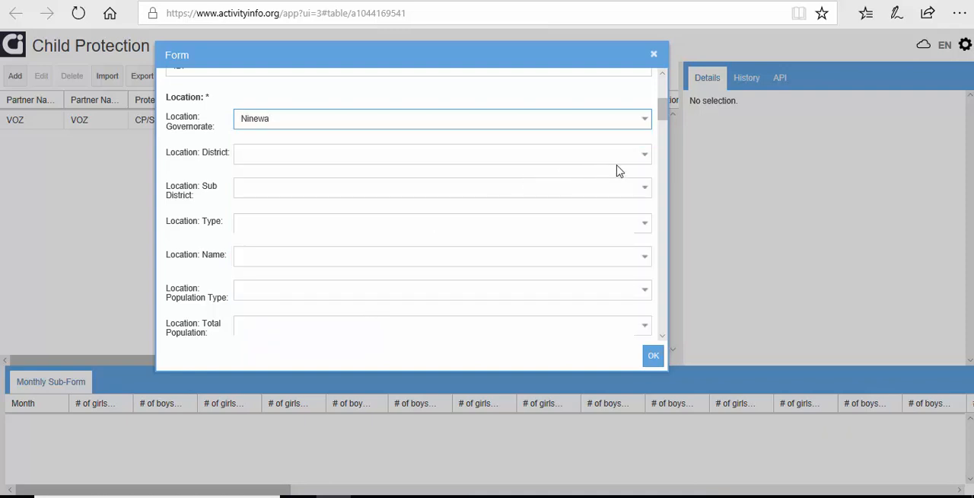
# Step: Set the location's district to Al-Hamdaniya and its sub district to Al-Namroud
pyautogui.click(644, 155)
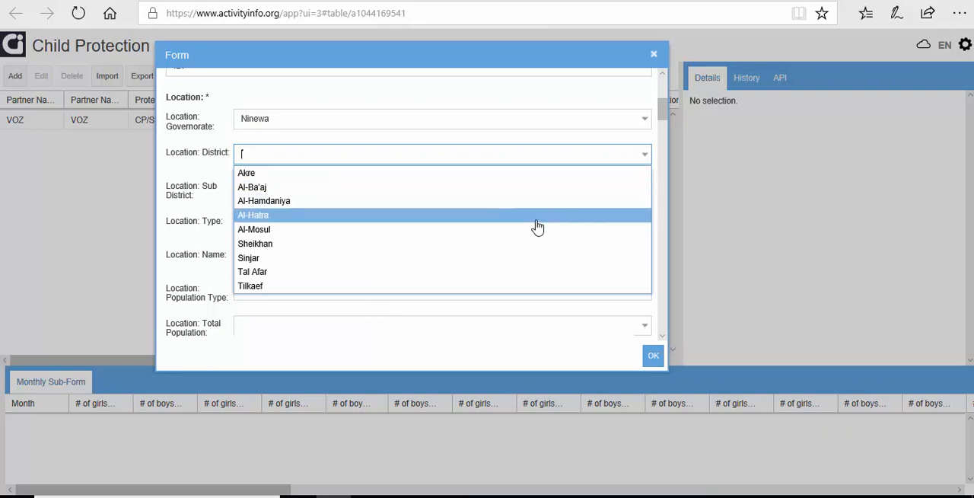
pyautogui.press('Up')
pyautogui.press('Return')
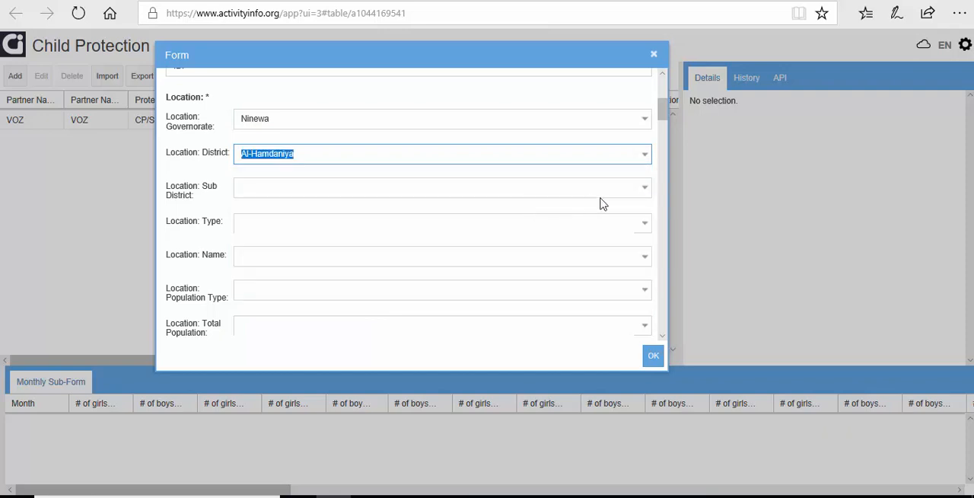
pyautogui.click(645, 190)
pyautogui.press('Up')
pyautogui.press('Return')
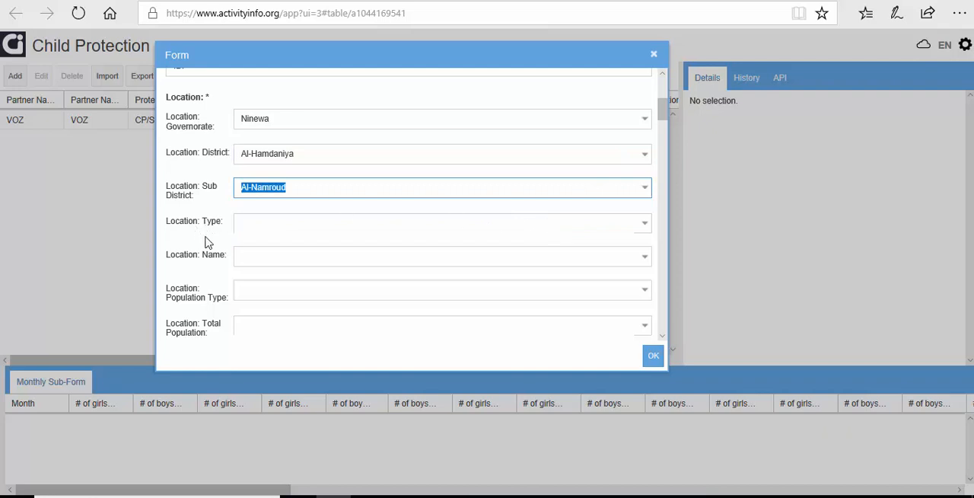
# Step: Try Camp as the location type and check which location names it offers, without choosing one
pyautogui.click(644, 226)
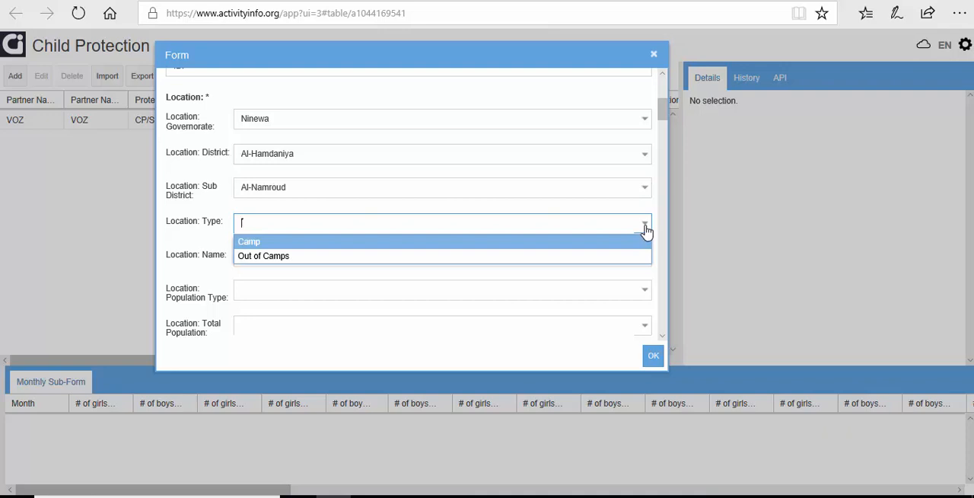
pyautogui.click(600, 242)
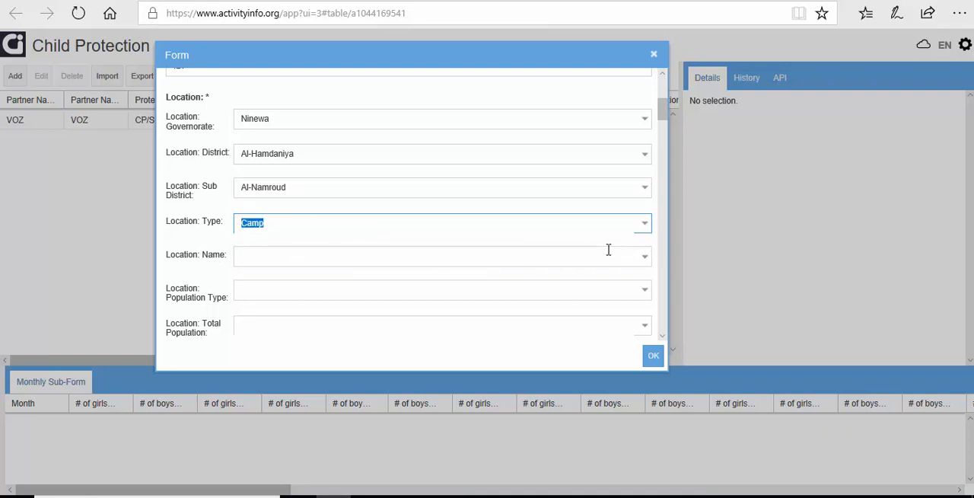
pyautogui.click(644, 259)
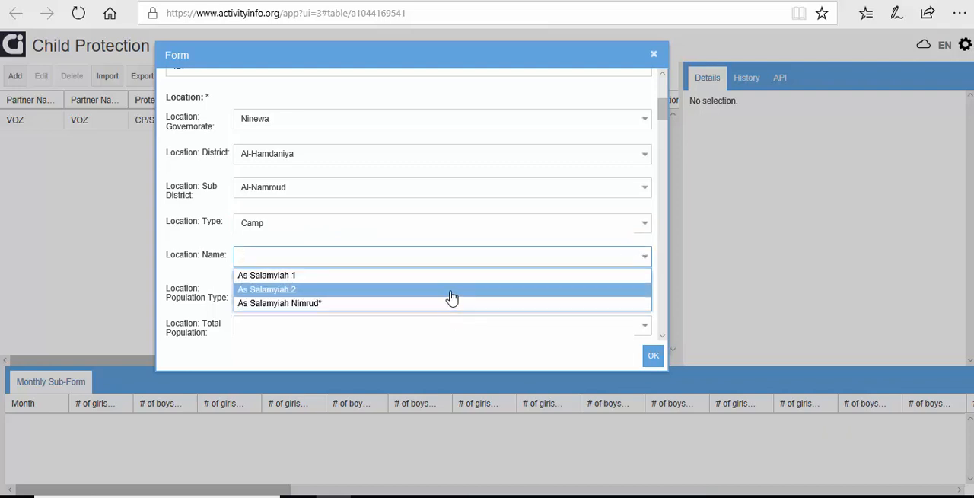
pyautogui.click(428, 230)
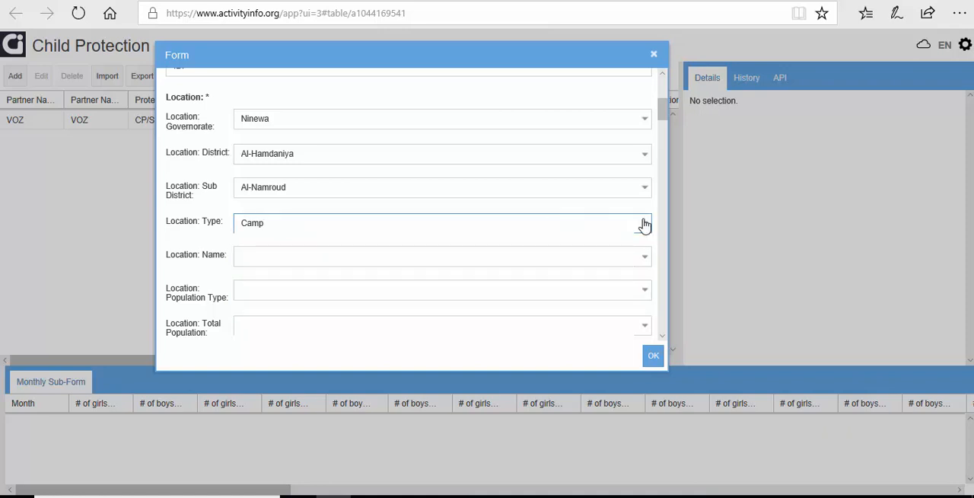
# Step: Set the location type to Out of Camps and choose Omar Kan Village as the location name
pyautogui.click(643, 223)
pyautogui.click(571, 255)
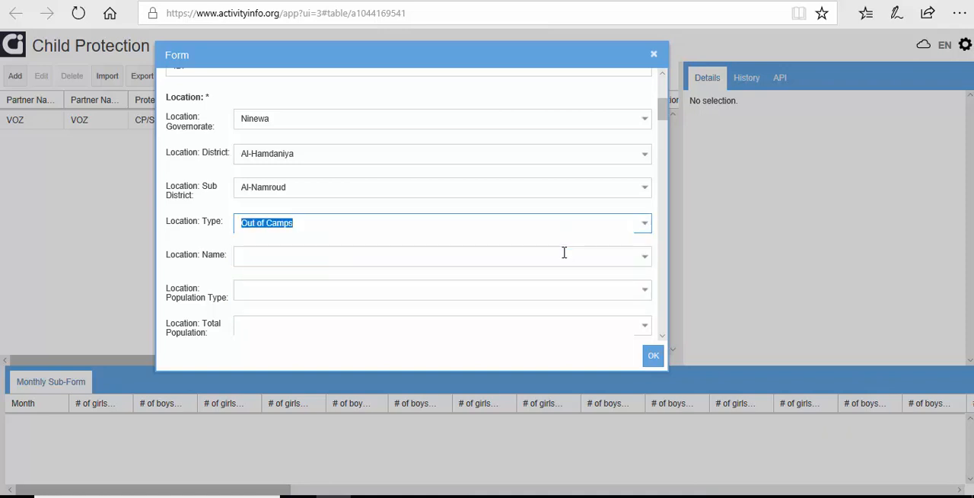
pyautogui.click(643, 259)
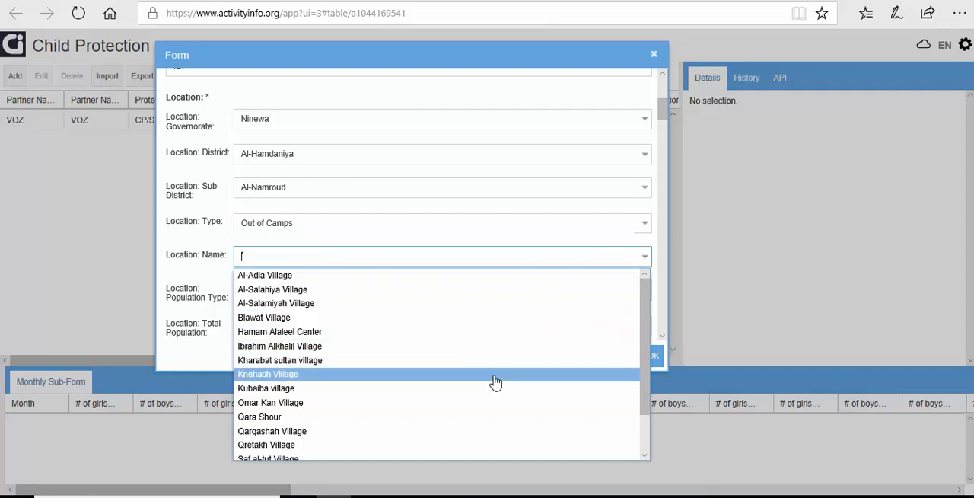
pyautogui.scroll(-3, 452, 393)
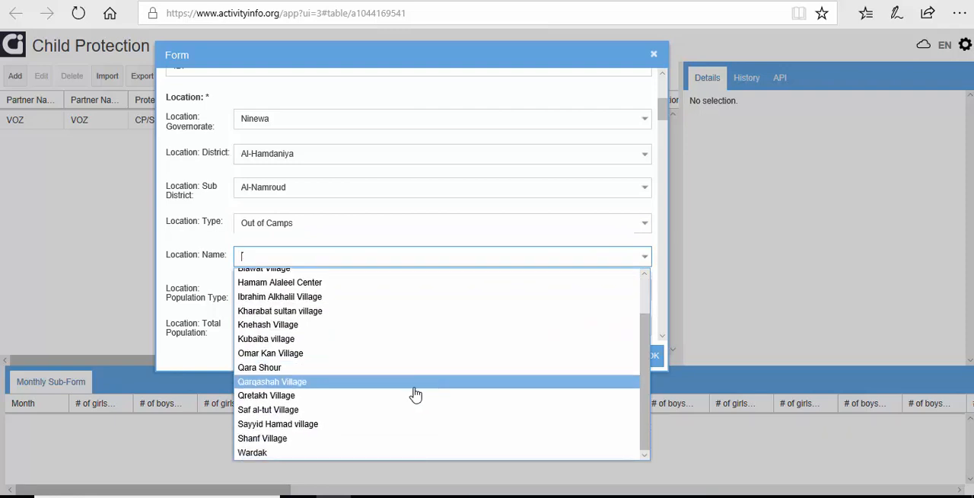
pyautogui.click(304, 354)
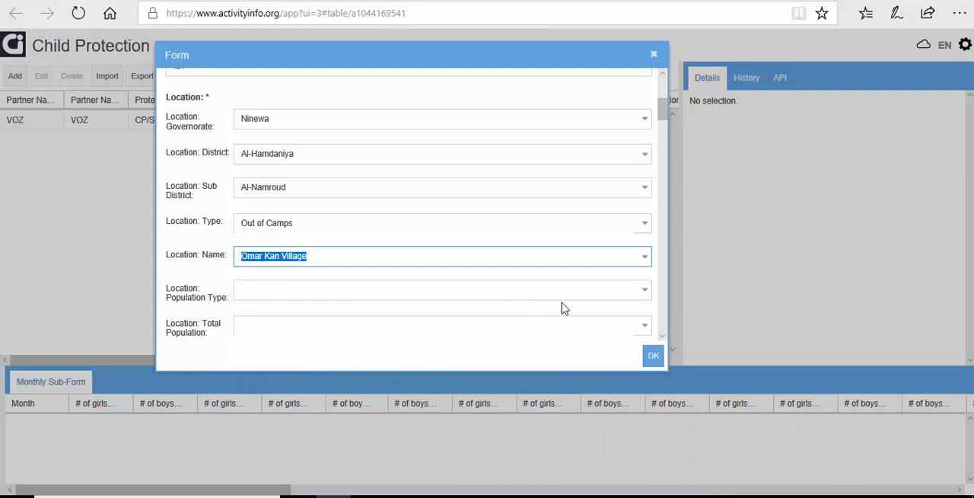
# Step: Set the location's population type to Returnees only
pyautogui.click(644, 292)
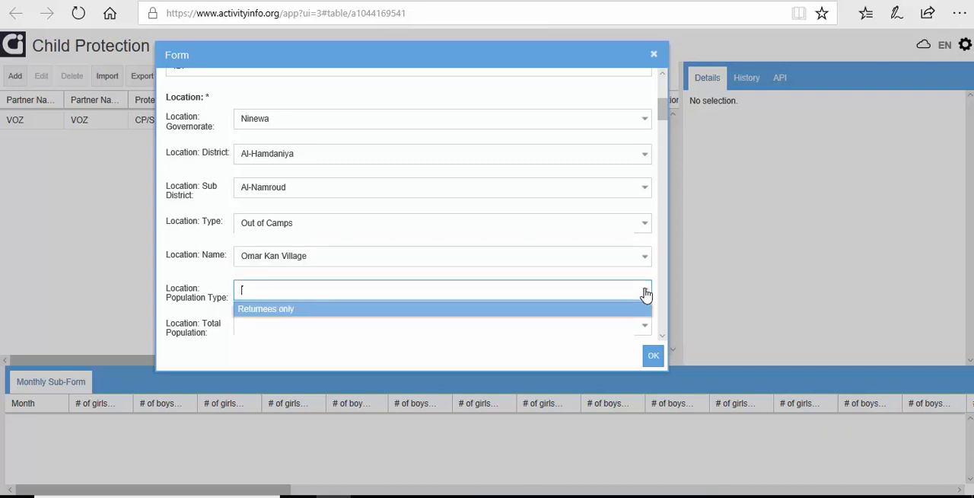
pyautogui.click(313, 312)
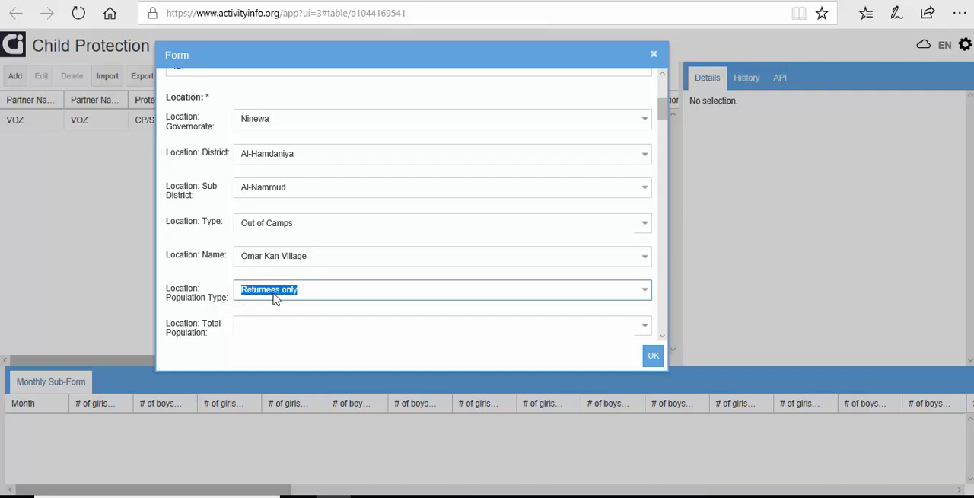
pyautogui.scroll(1, 275, 296)
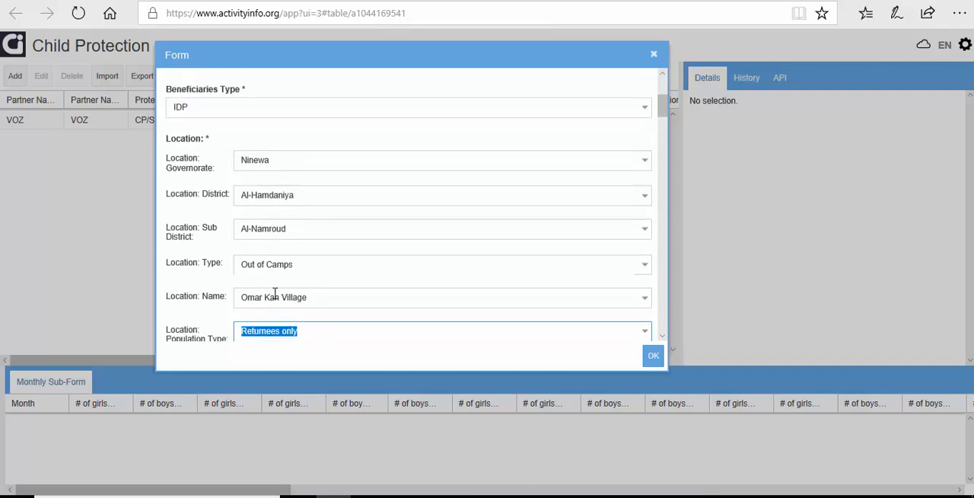
# Step: Set the record's beneficiaries type to Returnee to match the location's population type
pyautogui.click(235, 103)
pyautogui.click(306, 328)
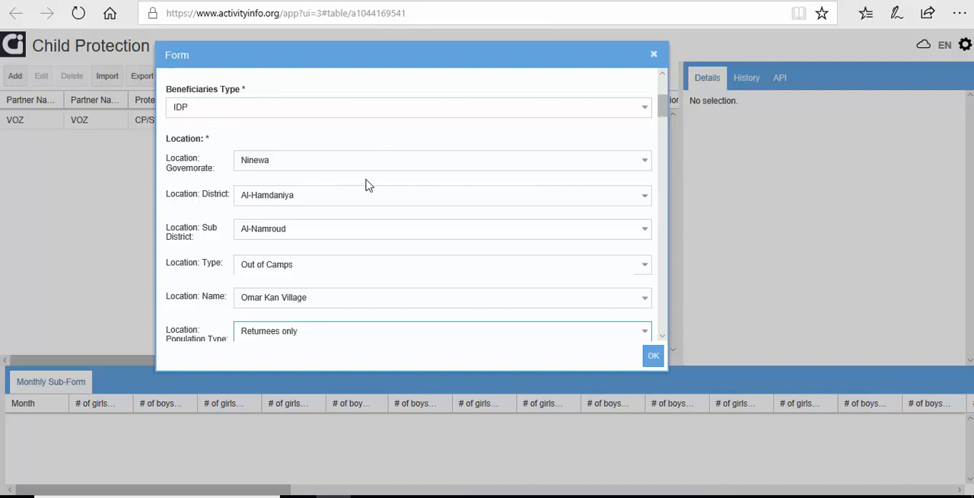
pyautogui.click(644, 108)
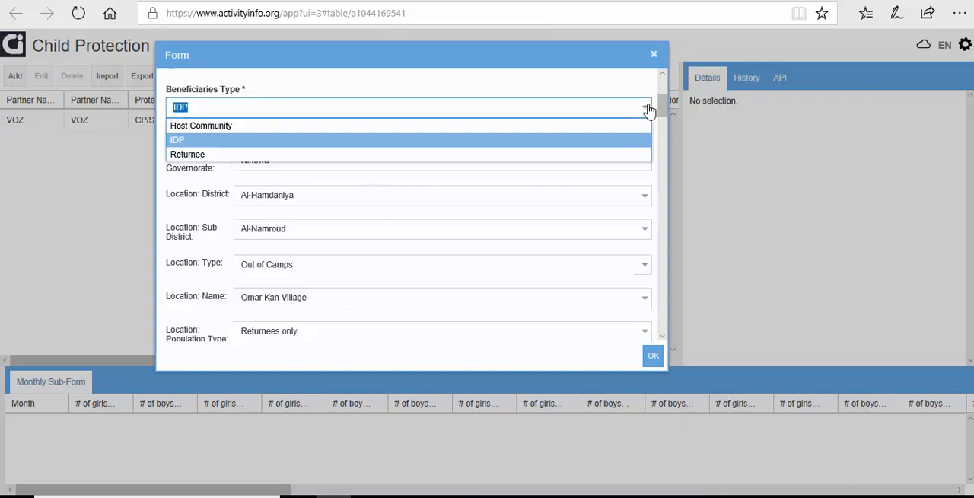
pyautogui.click(533, 156)
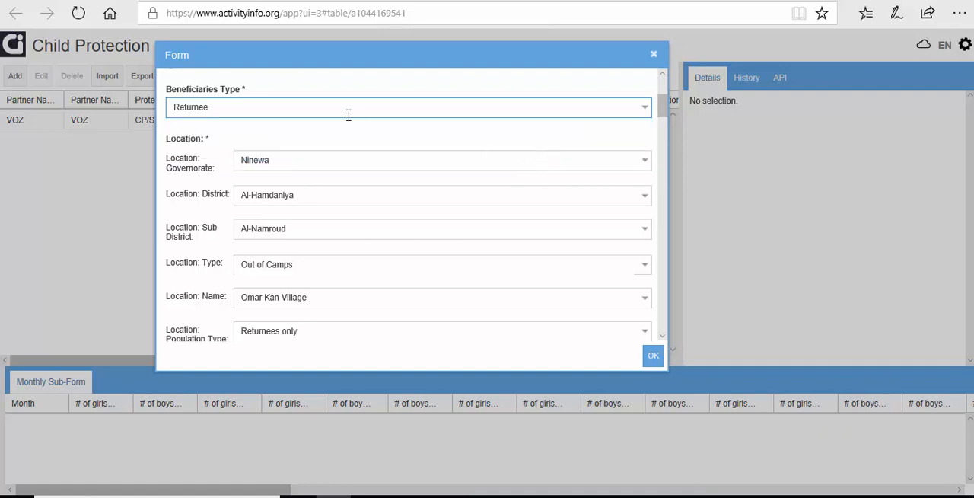
# Step: Choose 3360 as the location's total population
pyautogui.click(337, 331)
pyautogui.scroll(-1, 338, 335)
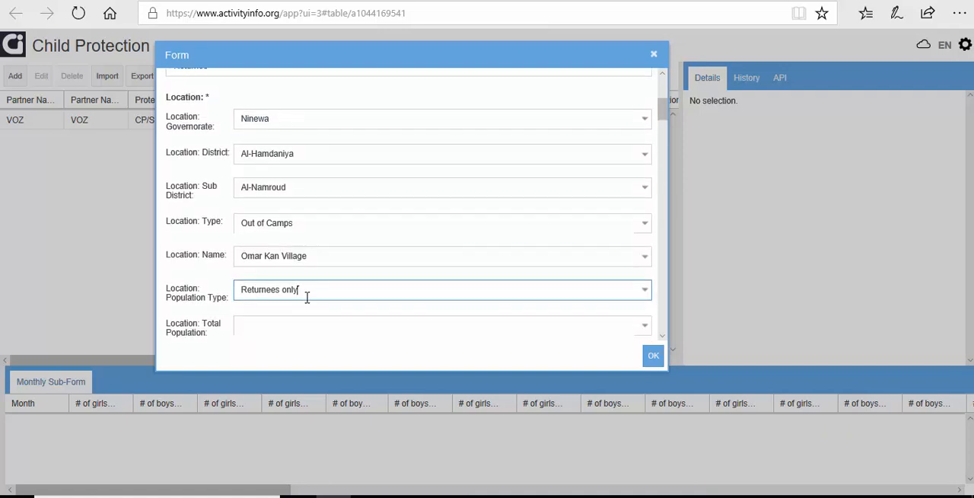
pyautogui.scroll(-1, 307, 297)
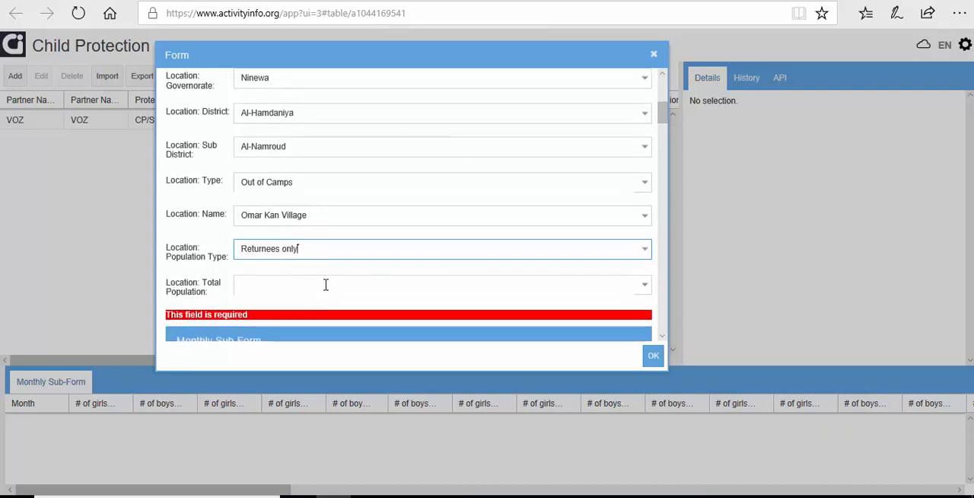
pyautogui.click(643, 288)
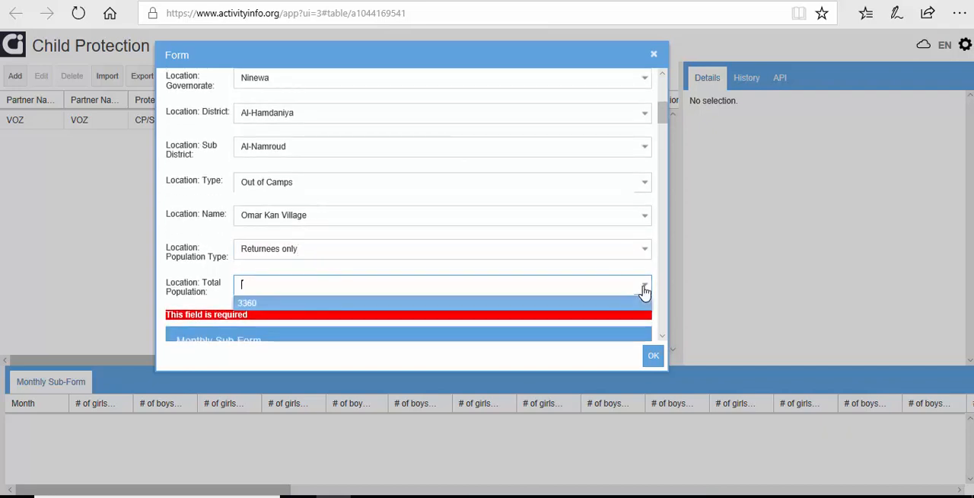
pyautogui.click(495, 305)
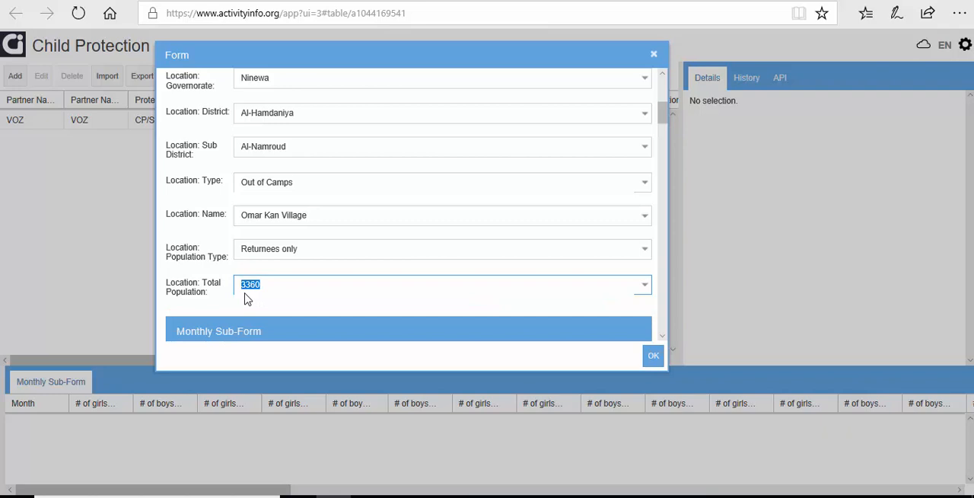
# Step: Switch to the Word reminder and the 2019 AI locations map to view the location references, and return to the Child Protection form
pyautogui.scroll(3, 251, 293)
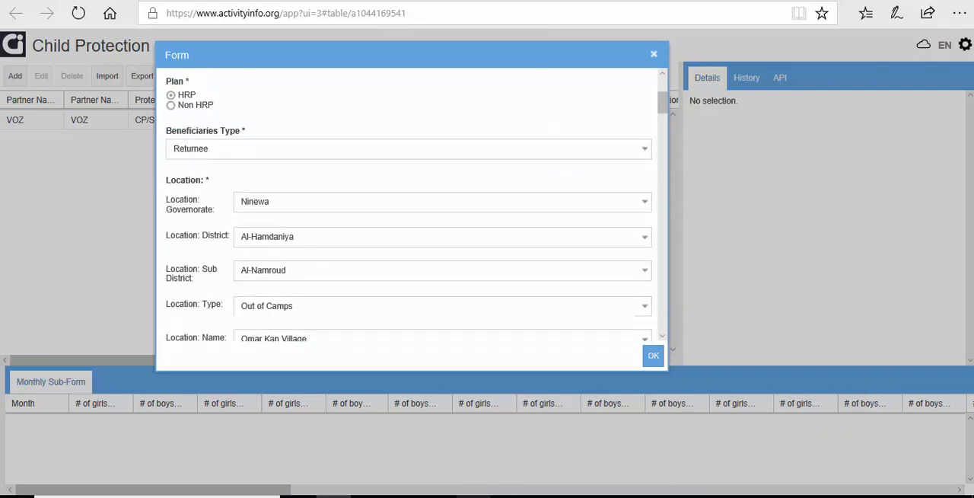
pyautogui.click(910, 443)
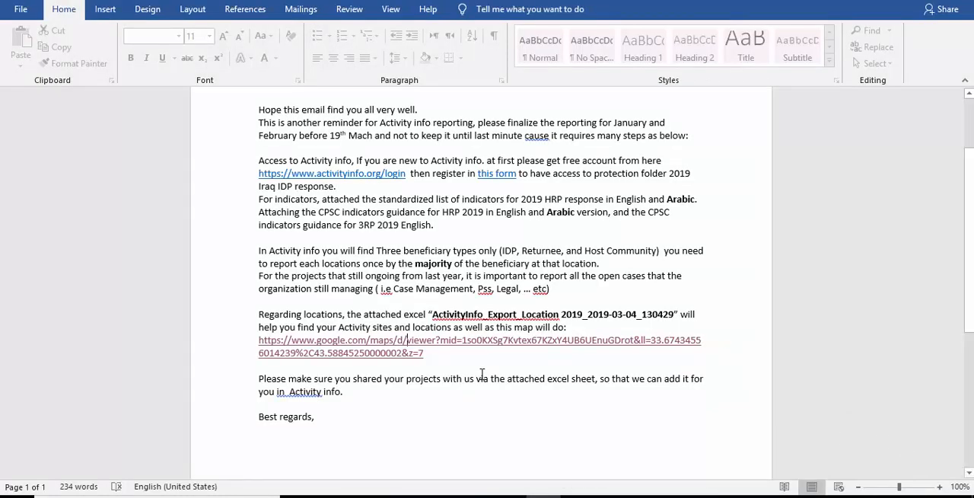
pyautogui.click(333, 496)
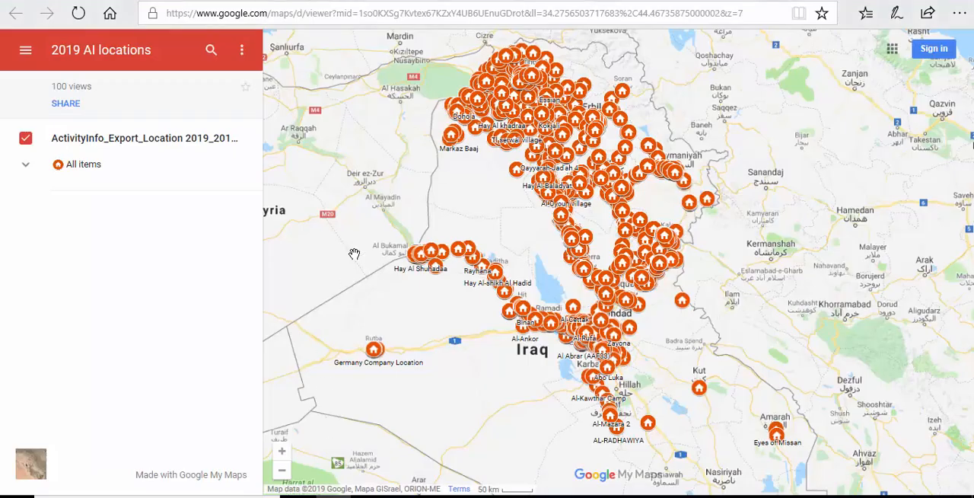
pyautogui.click(241, 1)
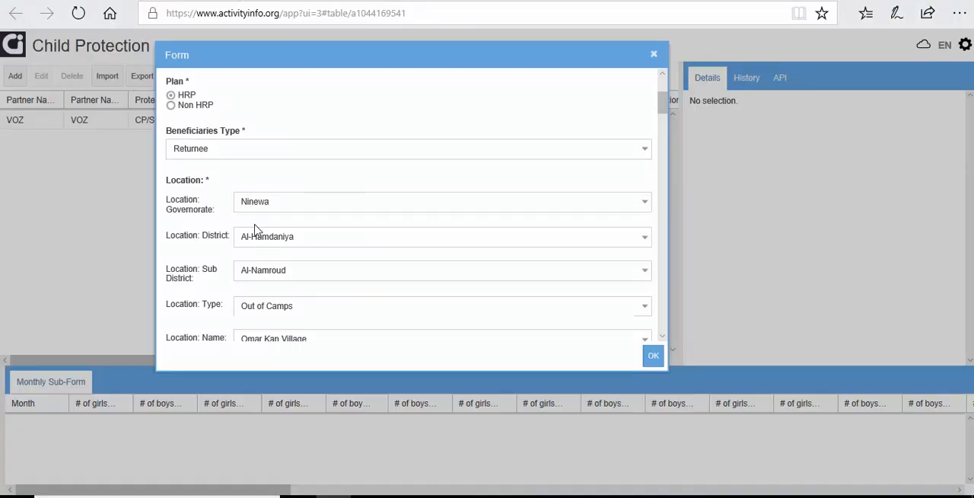
# Step: Look through the location list in the ActivityInfo_Export_Location Excel workbook and return to the Child Protection form
pyautogui.scroll(-1, 256, 232)
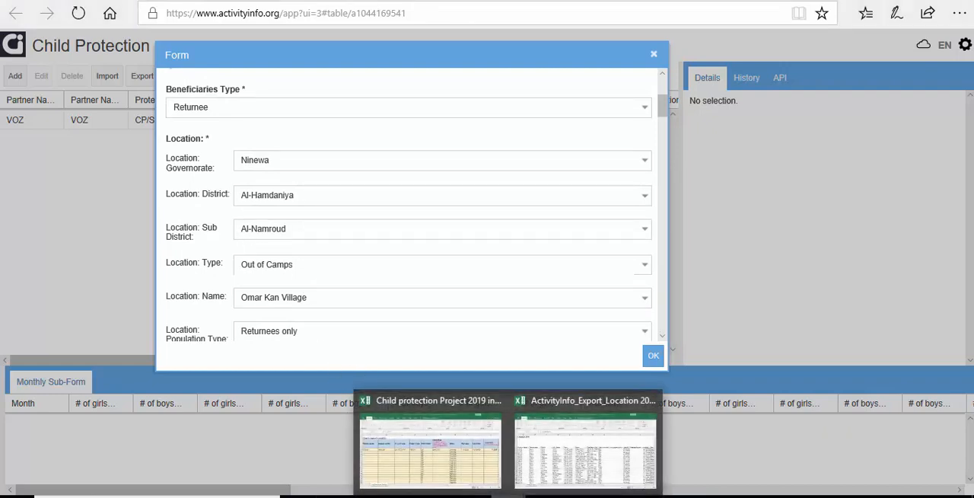
pyautogui.click(558, 455)
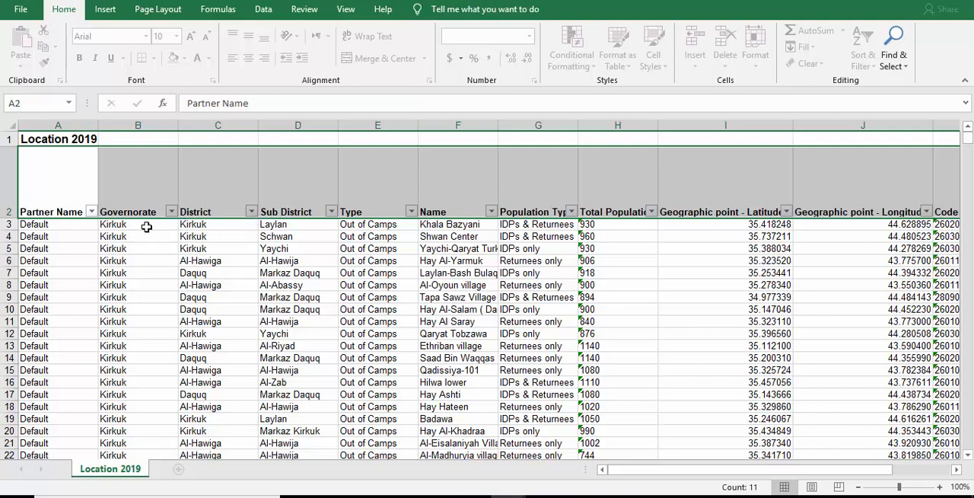
pyautogui.click(295, 248)
pyautogui.scroll(-5, 459, 282)
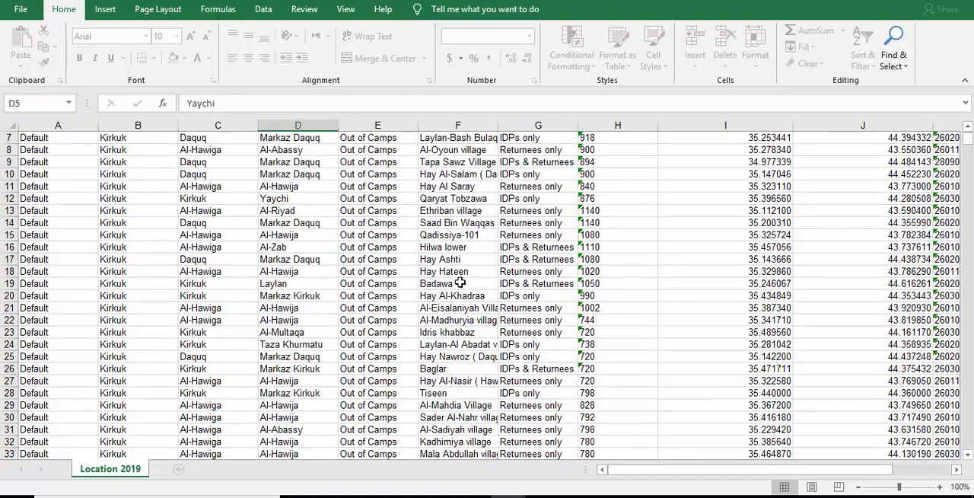
pyautogui.scroll(5, 460, 282)
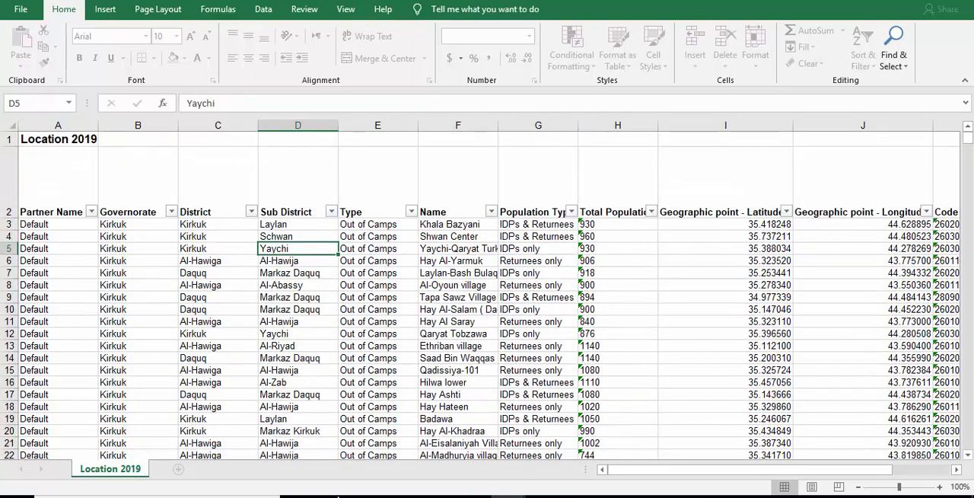
pyautogui.click(333, 495)
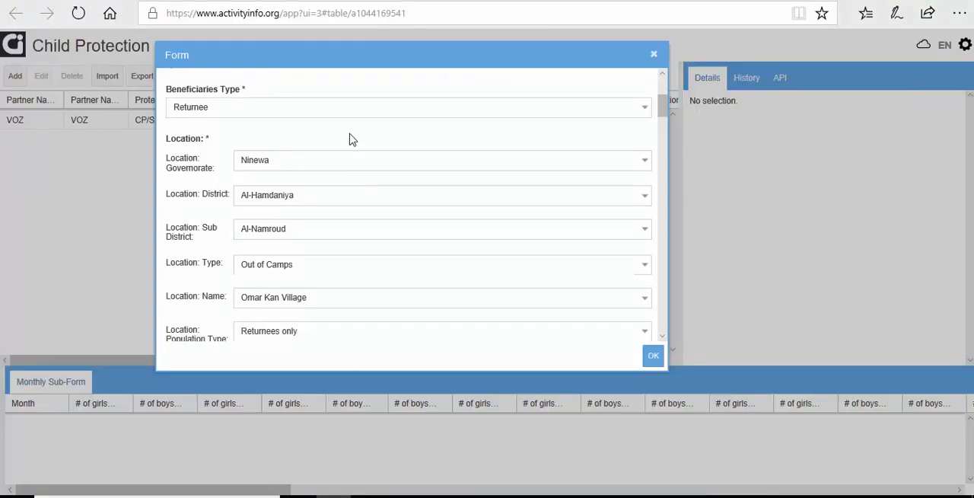
# Step: Examine the 2019 AI locations map, viewing the details of Debaga 1 and selecting an isolated marker farther west
pyautogui.click(362, 1)
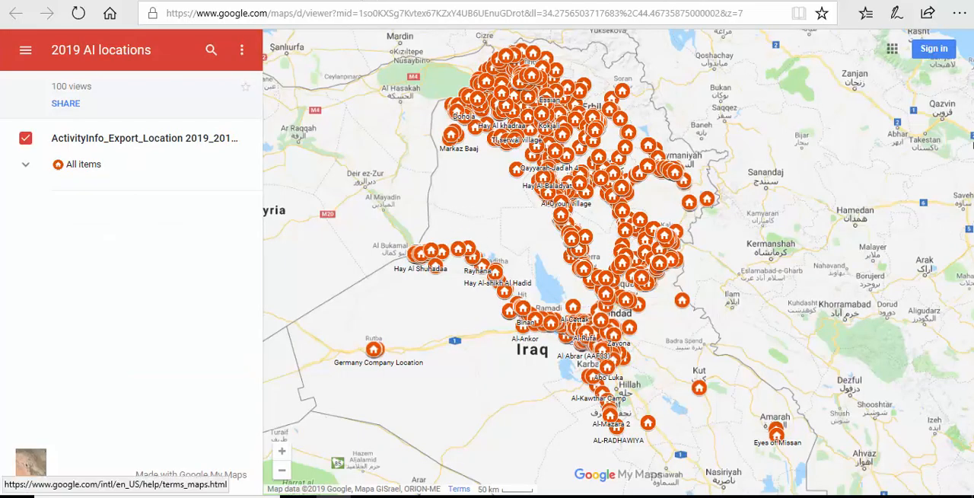
pyautogui.click(543, 495)
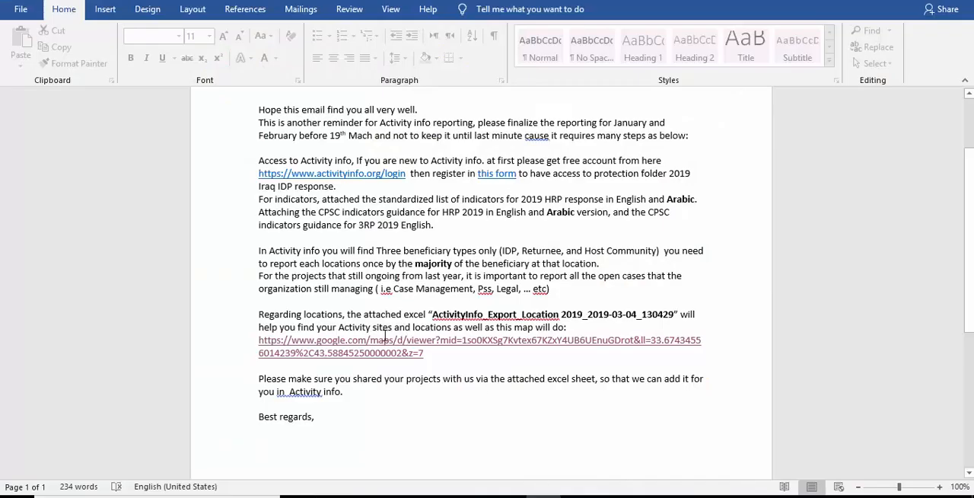
pyautogui.click(509, 495)
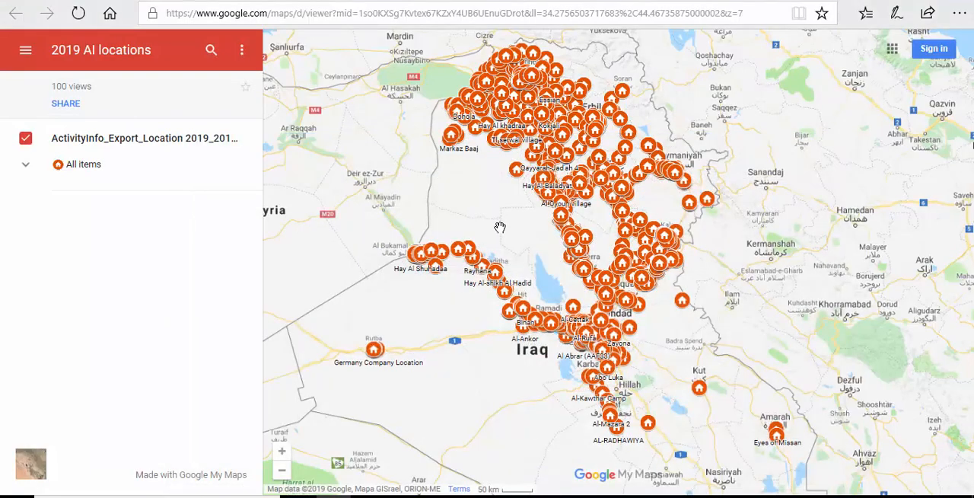
pyautogui.moveTo(540, 217); pyautogui.dragTo(422, 266)
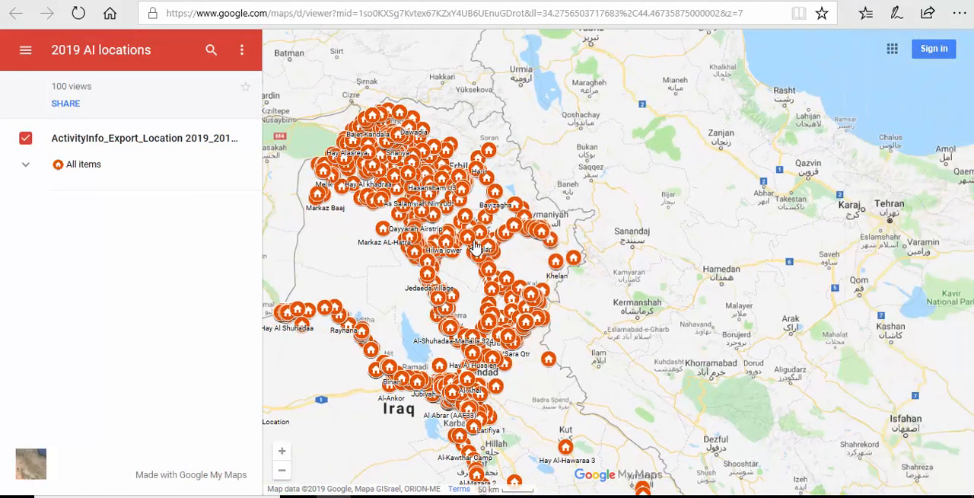
pyautogui.scroll(1, 448, 222)
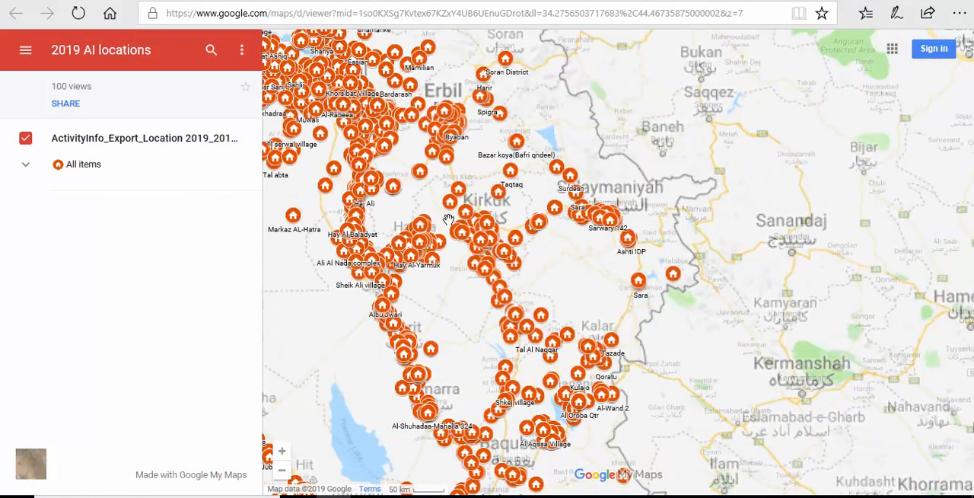
pyautogui.scroll(1, 419, 173)
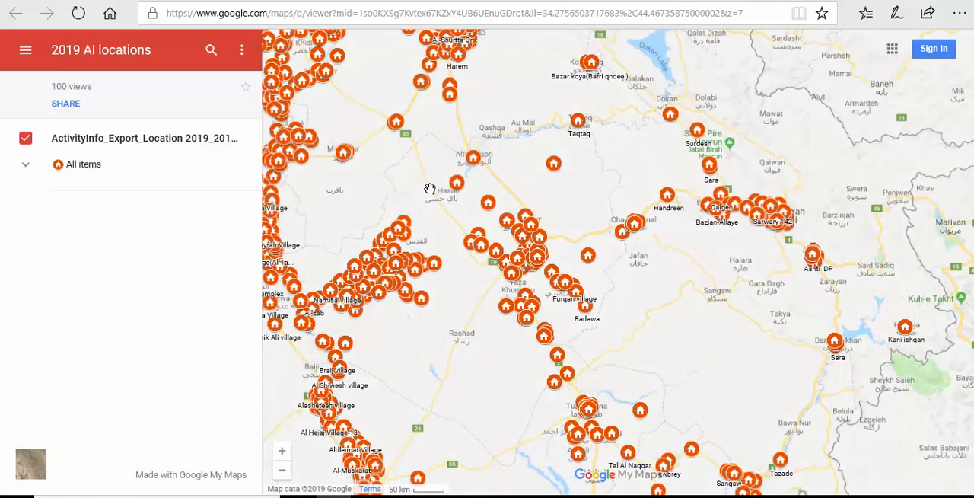
pyautogui.click(396, 123)
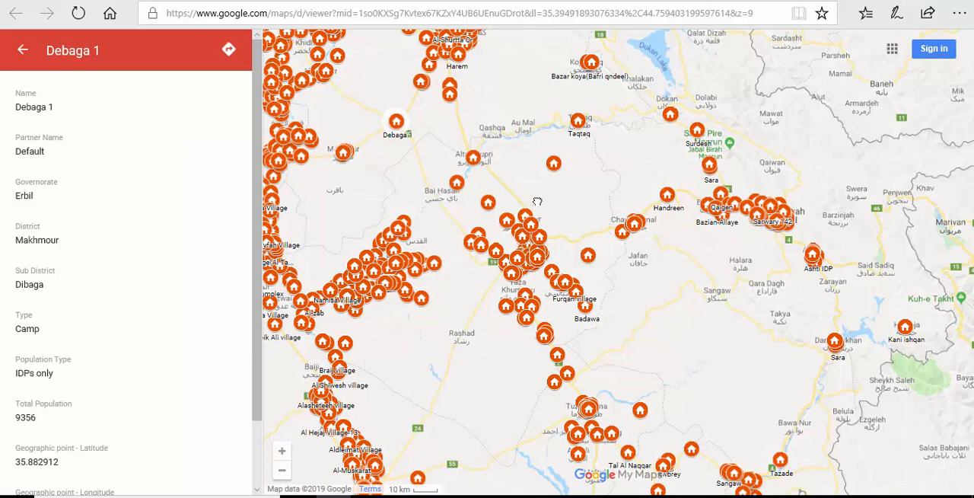
pyautogui.moveTo(537, 202); pyautogui.dragTo(660, 200)
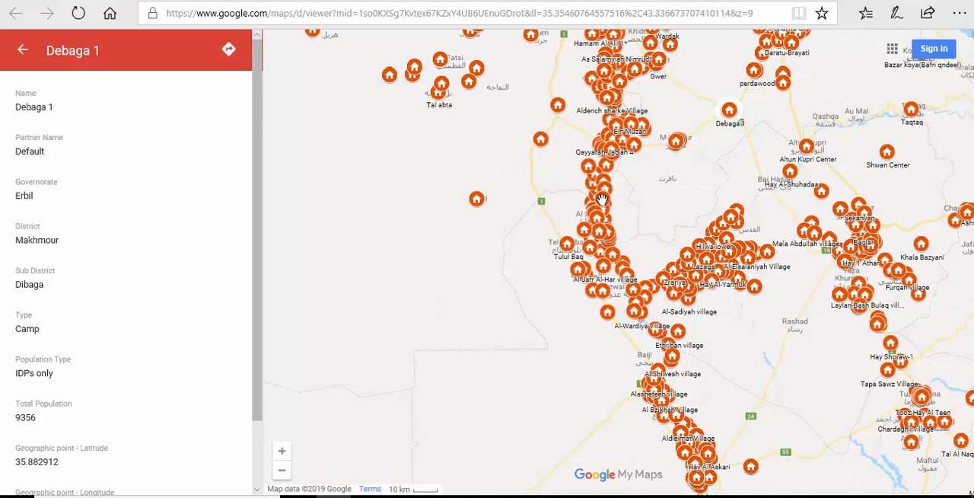
pyautogui.click(478, 201)
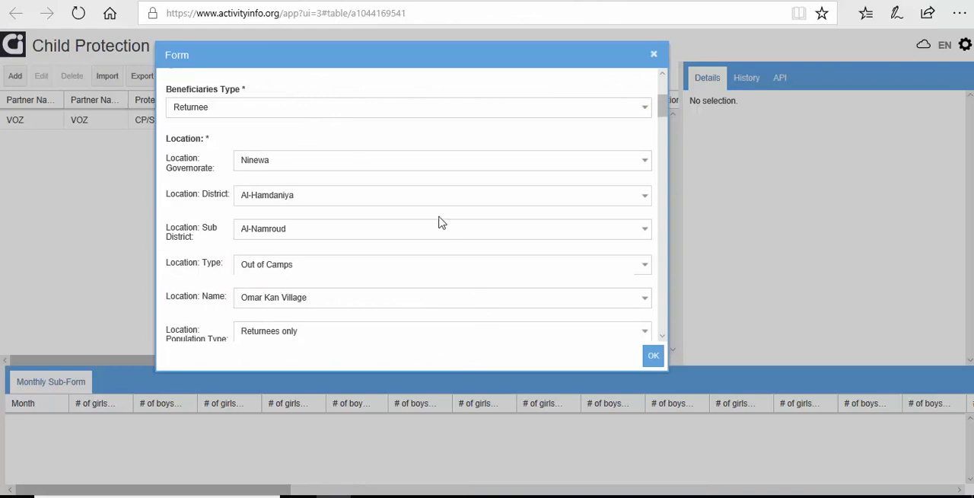
# Step: Review the record's entries down to the Monthly Sub-Form and make the form dialog taller
pyautogui.scroll(2, 423, 198)
pyautogui.scroll(-4, 428, 204)
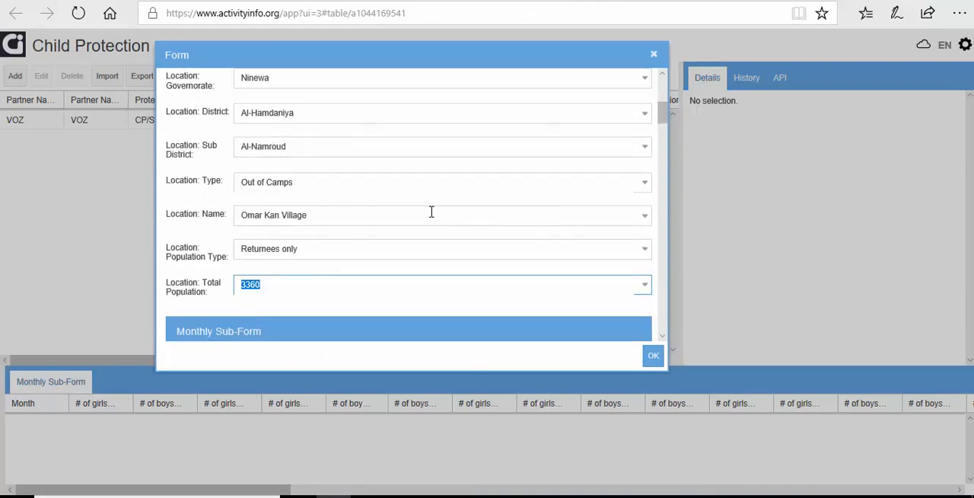
pyautogui.scroll(4, 399, 245)
pyautogui.scroll(-2, 399, 245)
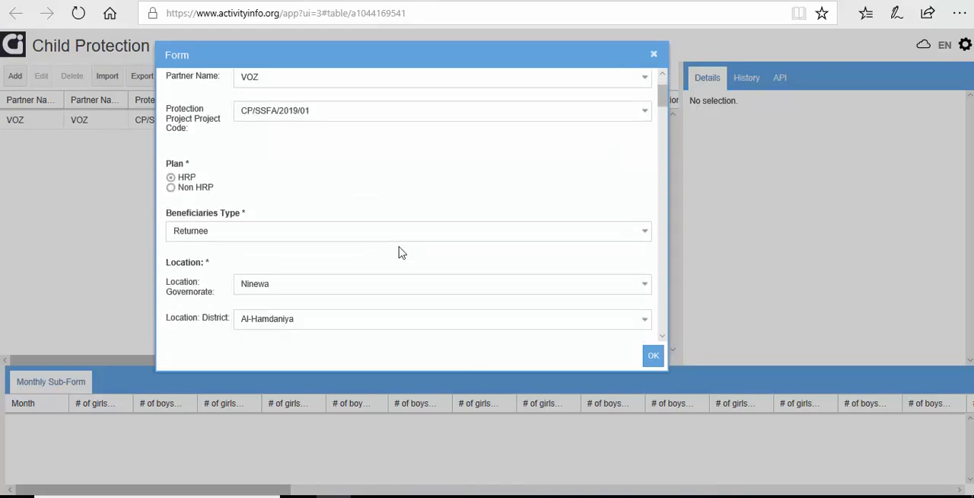
pyautogui.scroll(-2, 401, 246)
pyautogui.scroll(-3, 402, 246)
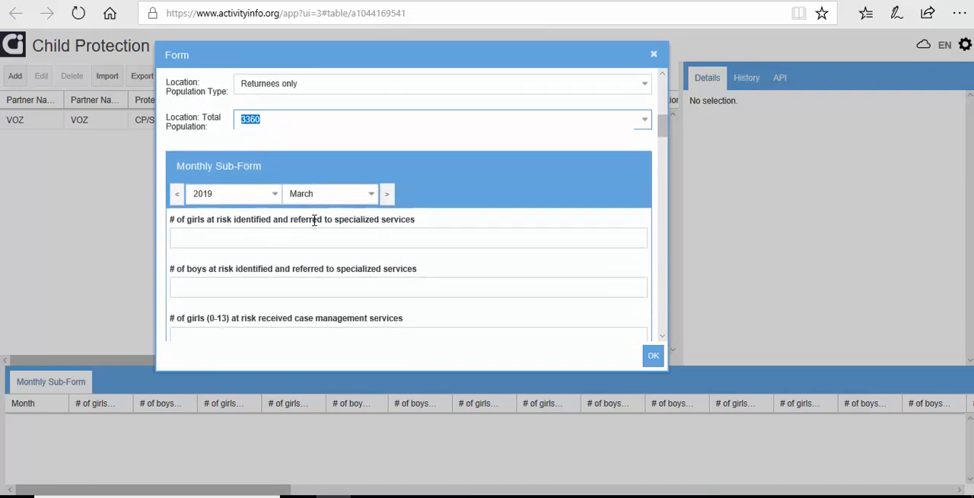
pyautogui.scroll(-1, 256, 217)
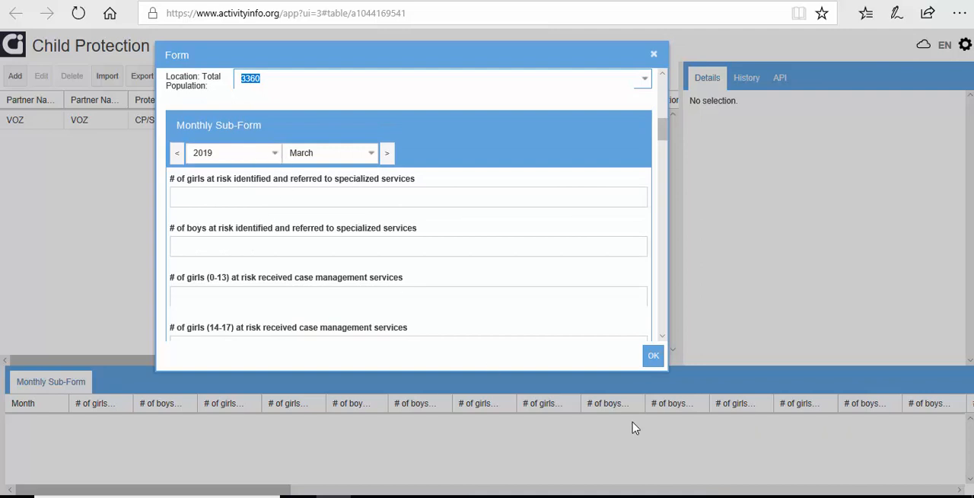
pyautogui.moveTo(608, 371); pyautogui.dragTo(616, 449)
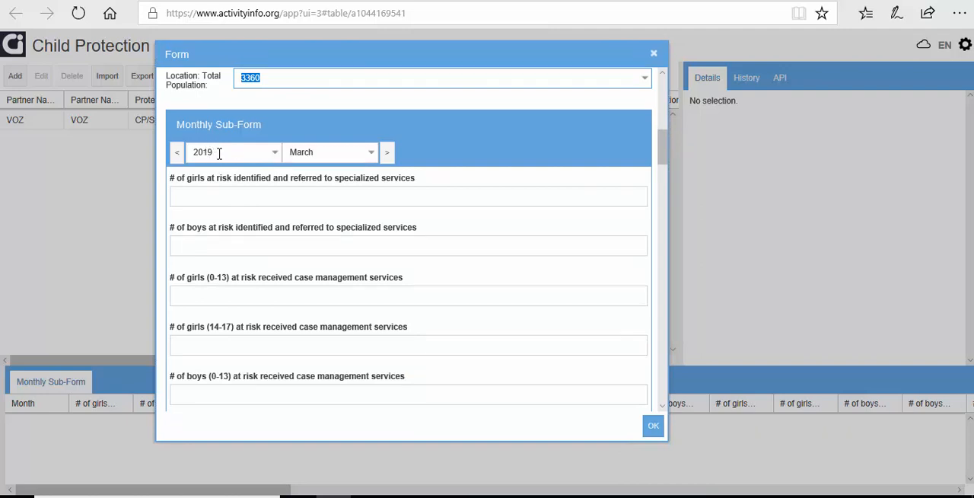
# Step: Switch the Monthly Sub-Form between February, March and April 2019 to check which months accept entries
pyautogui.click(372, 154)
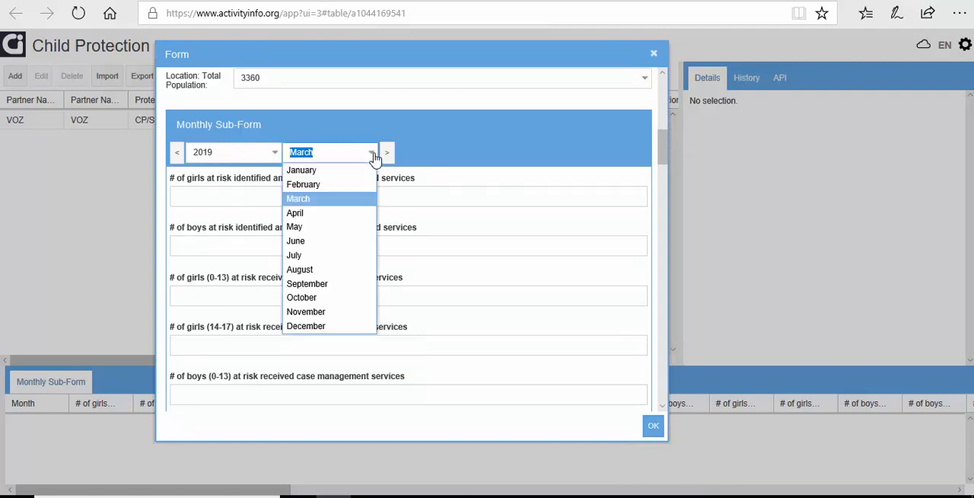
pyautogui.click(372, 156)
pyautogui.click(374, 155)
pyautogui.click(374, 156)
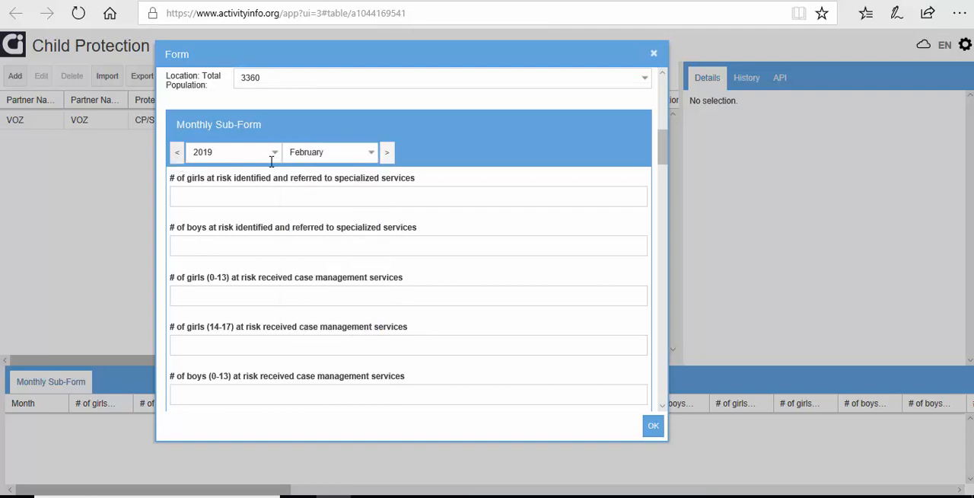
pyautogui.click(388, 154)
pyautogui.click(177, 154)
pyautogui.click(387, 153)
pyautogui.click(387, 154)
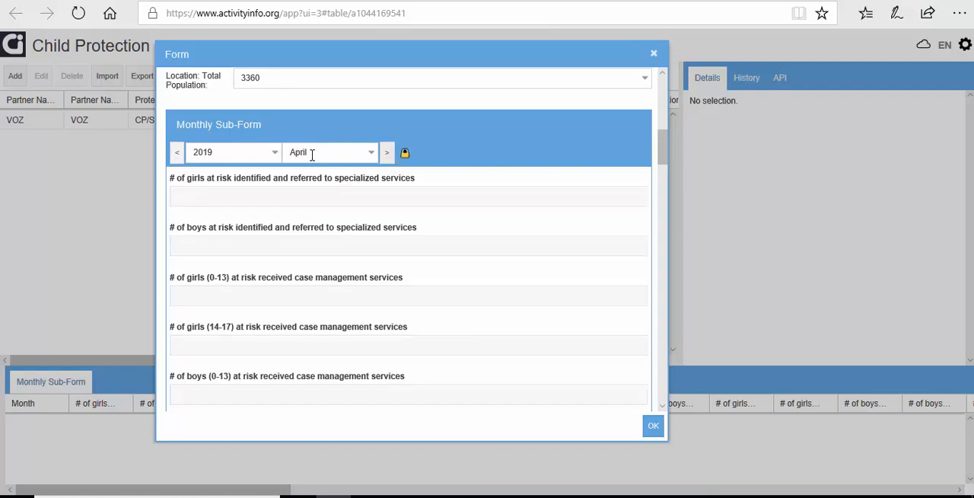
# Step: Set the reporting month to January 2019 and enter 45 girls at risk identified and referred to specialized services
pyautogui.moveTo(402, 154)
pyautogui.click(177, 155)
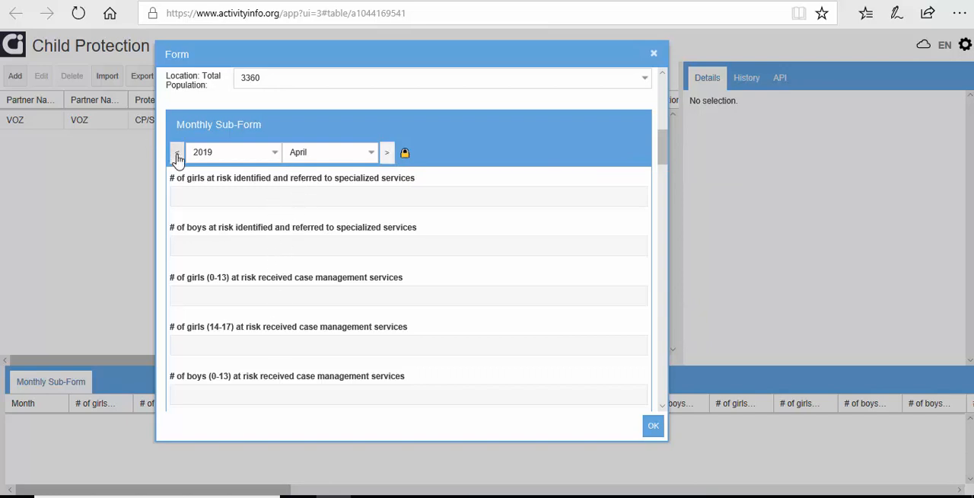
pyautogui.click(216, 199)
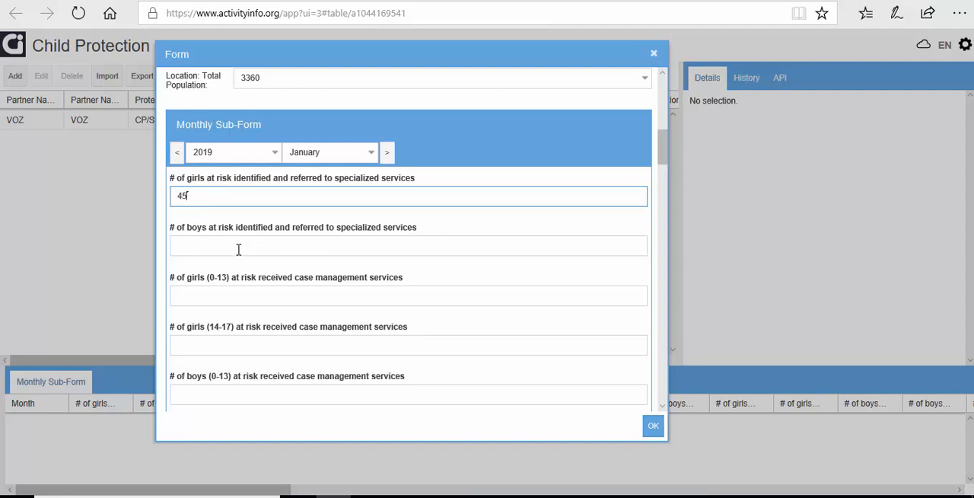
# Step: Enter 23 boys at risk identified and referred to specialized services for January 2019, and save the record
pyautogui.click(238, 250)
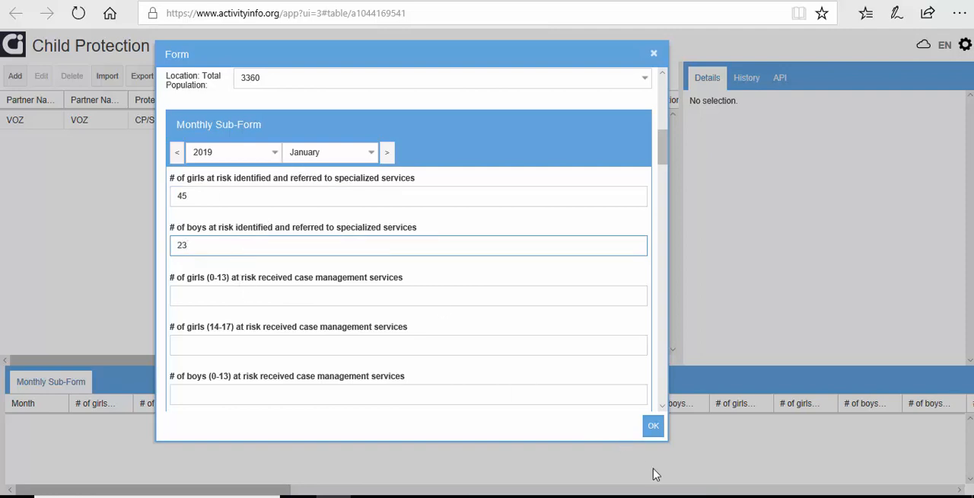
pyautogui.click(653, 425)
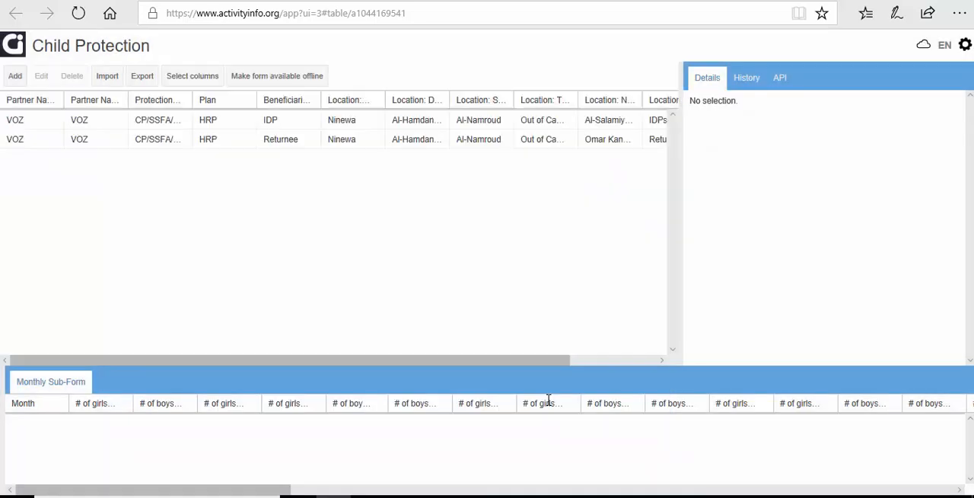
# Step: Edit the Returnee record's February 2019 sub-form, entering 2 girls and 2 boys at risk identified and referred to specialized services, and save it
pyautogui.click(465, 142)
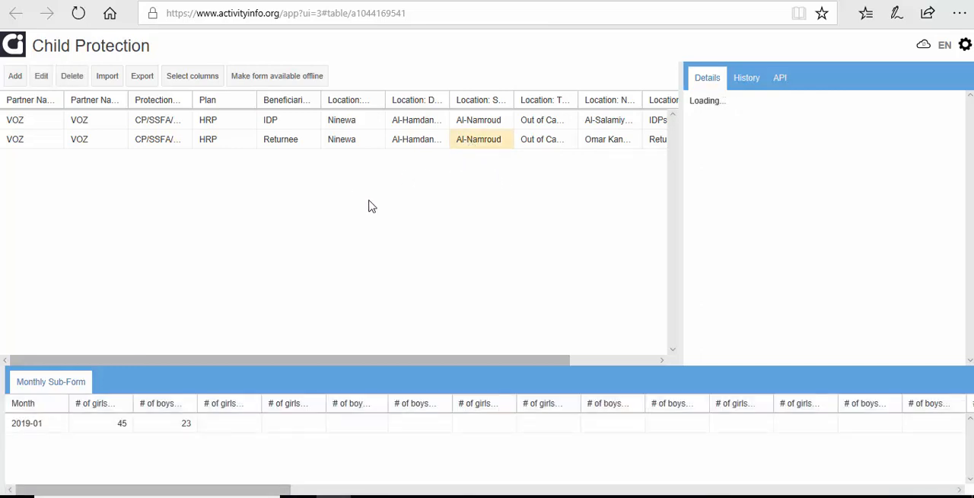
pyautogui.click(42, 84)
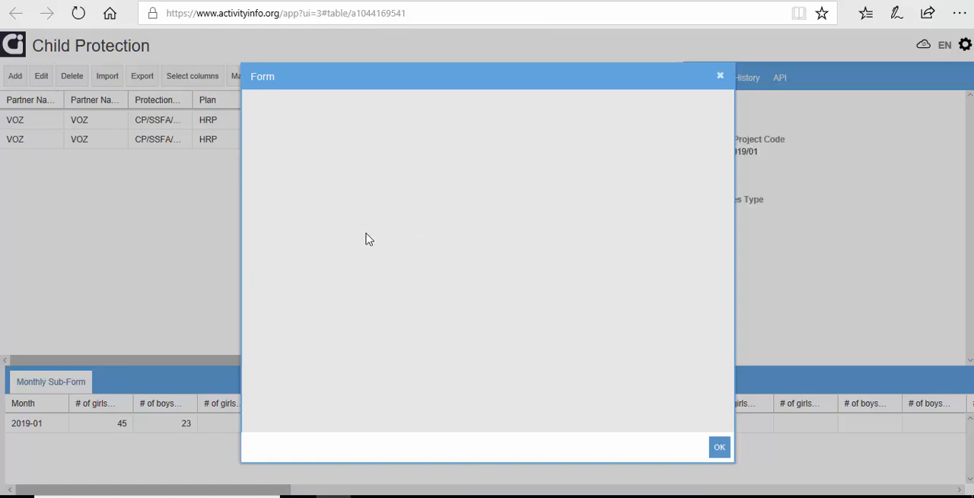
pyautogui.scroll(-8, 374, 261)
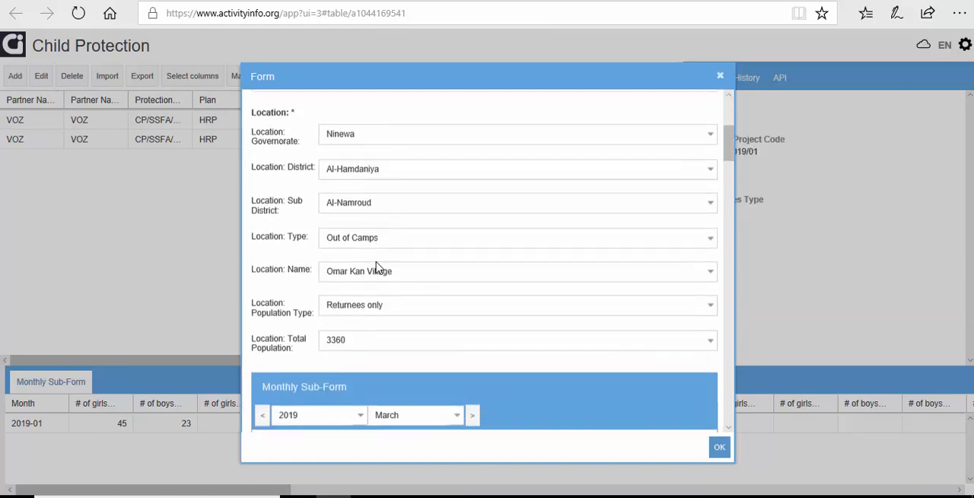
pyautogui.scroll(-1, 375, 264)
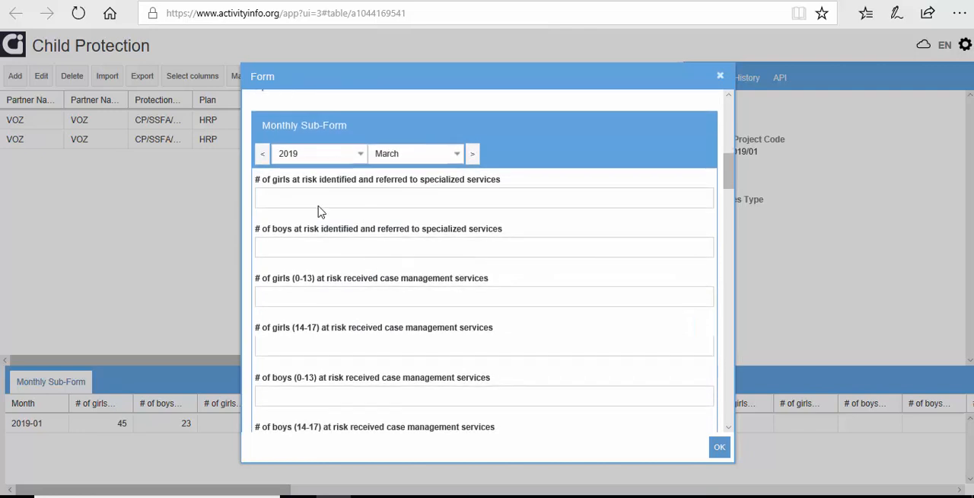
pyautogui.click(261, 154)
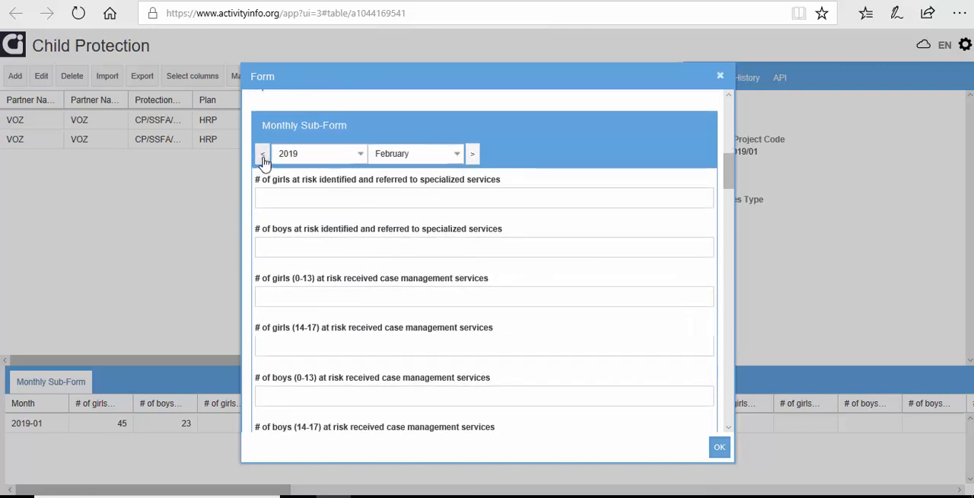
pyautogui.click(299, 199)
pyautogui.write('2')
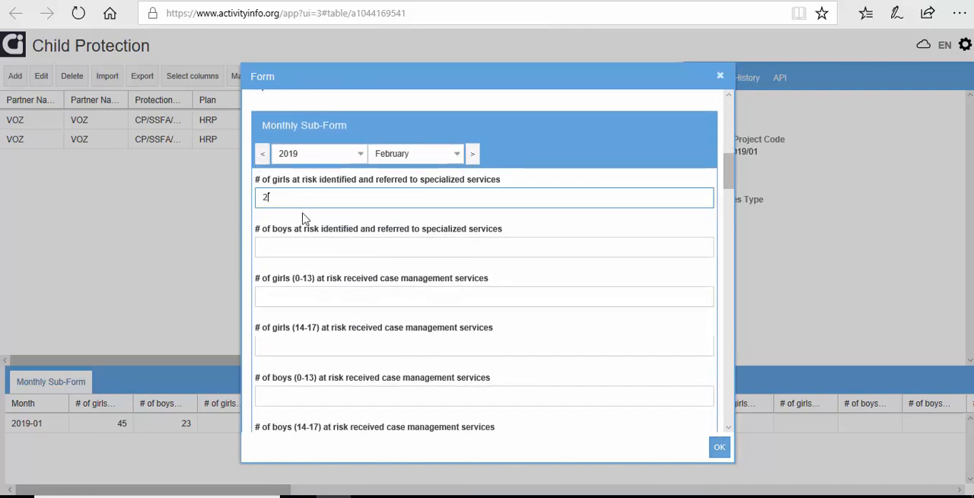
pyautogui.click(315, 250)
pyautogui.write('2')
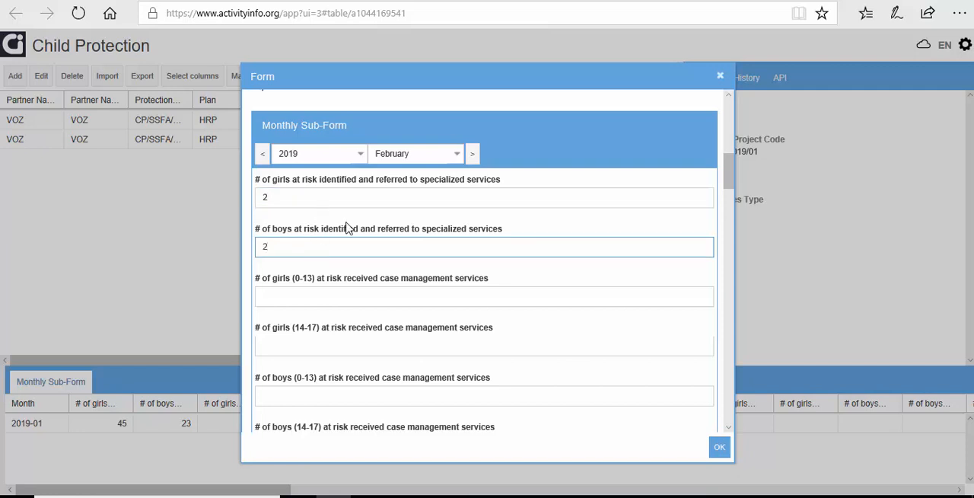
pyautogui.click(722, 448)
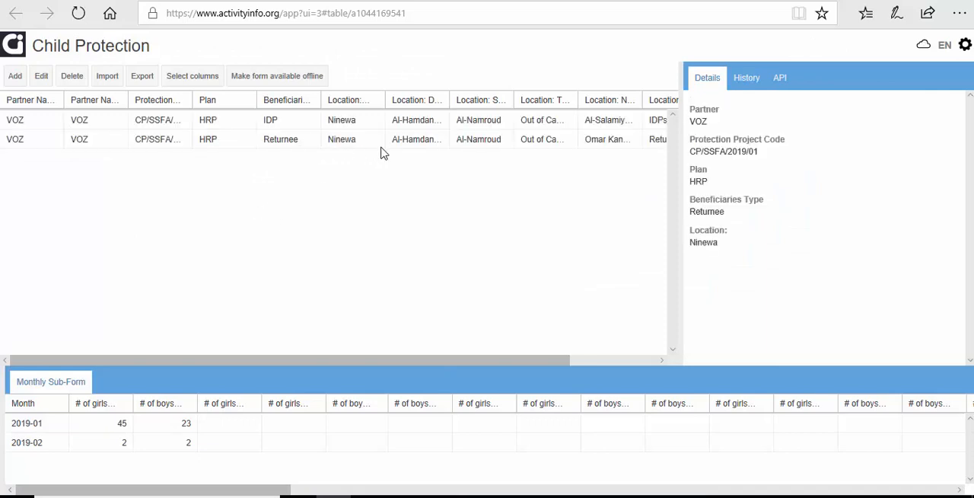
# Step: Reopen the Returnee record for editing and review the indicator fields in its February 2019 Monthly Sub-Form
pyautogui.click(424, 146)
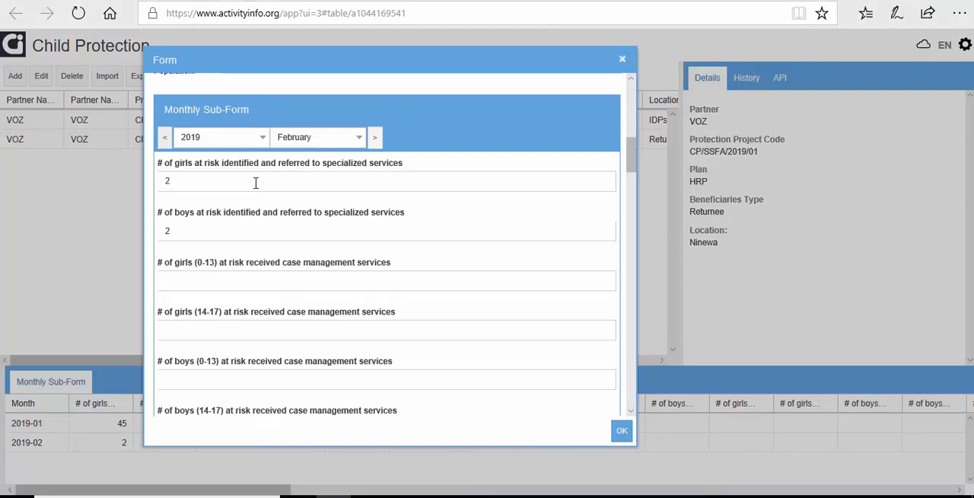
pyautogui.scroll(-8, 261, 213)
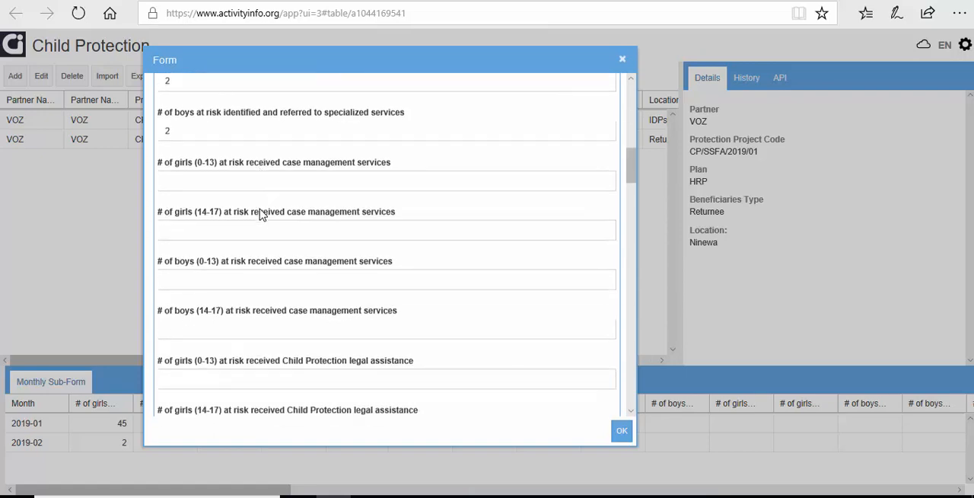
pyautogui.scroll(15, 261, 224)
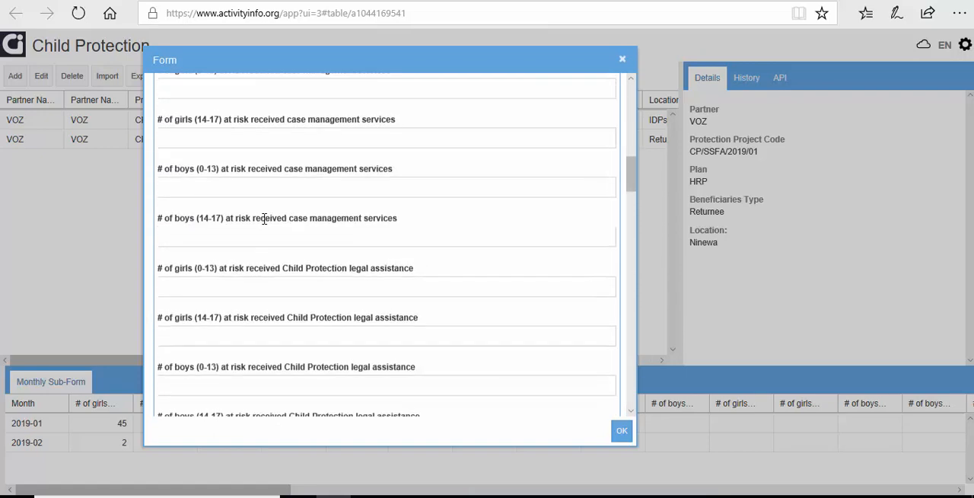
pyautogui.scroll(-6, 266, 228)
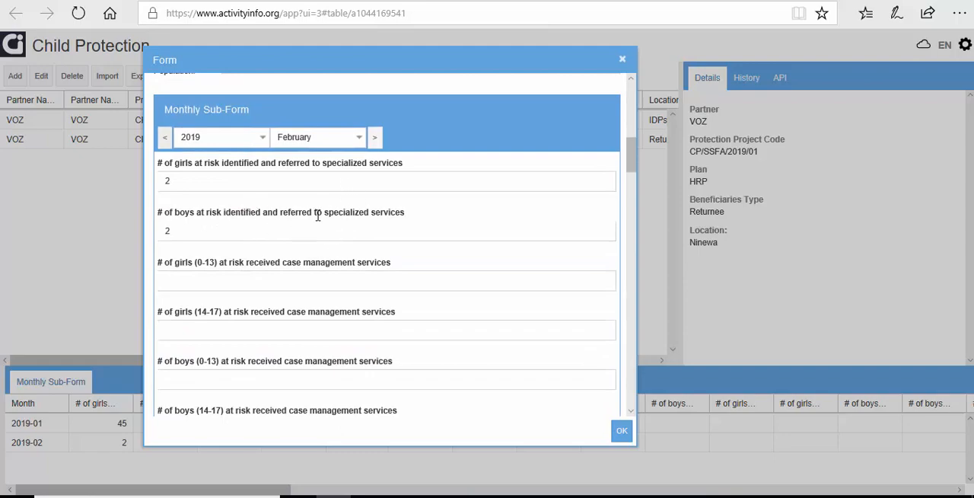
# Step: Switch to the Arabic and English CPSC indicator guidance PDFs for HRP 2019 and examine the English definitions of the at-risk children indicators
pyautogui.click(561, 1)
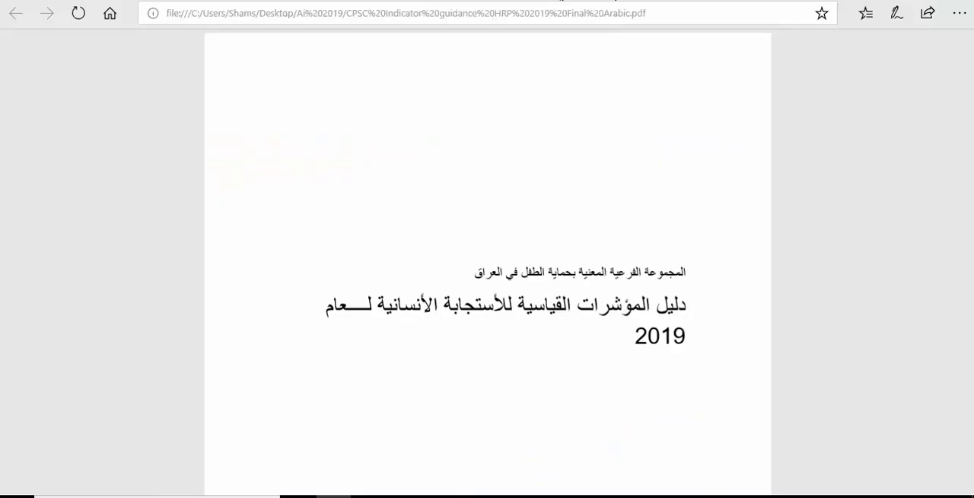
pyautogui.click(646, 0)
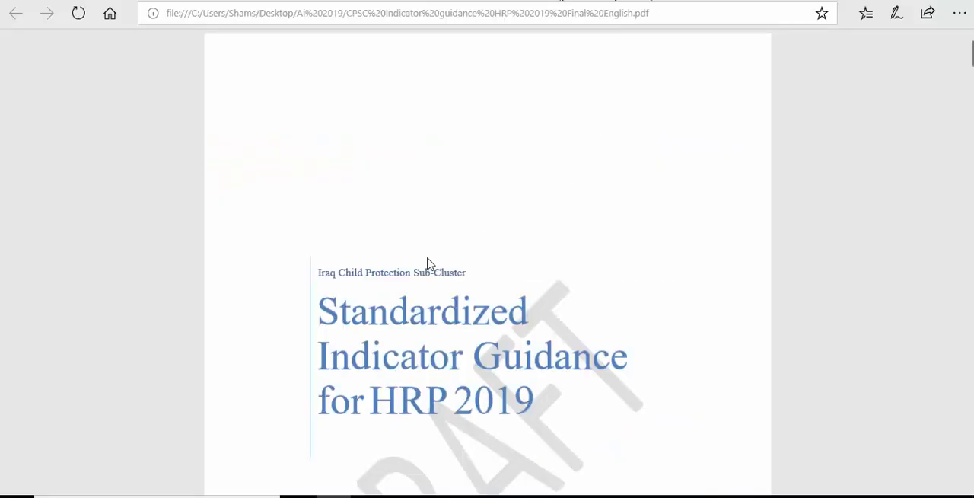
pyautogui.scroll(-15, 428, 263)
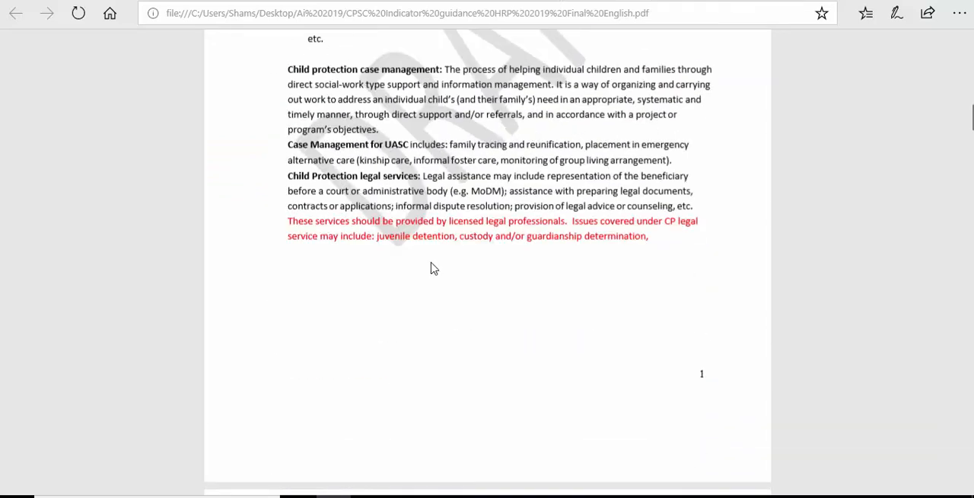
pyautogui.scroll(-15, 432, 261)
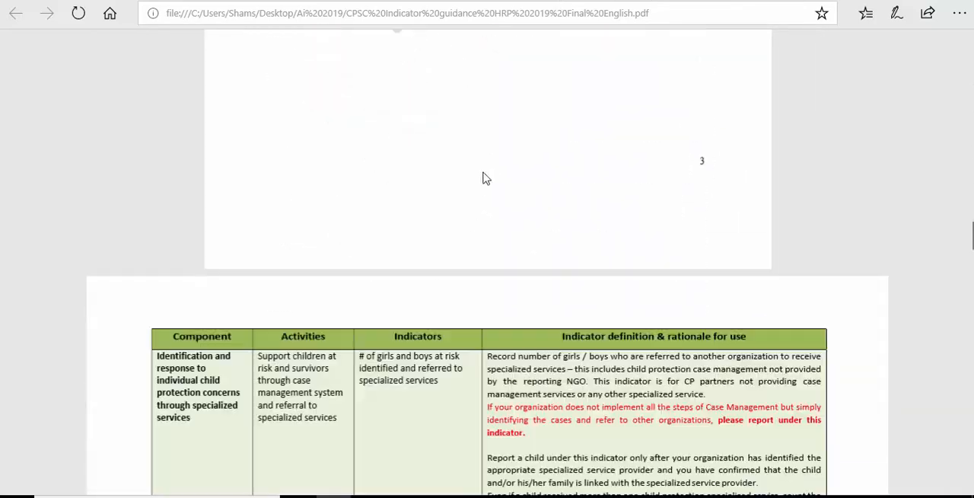
pyautogui.click(552, 2)
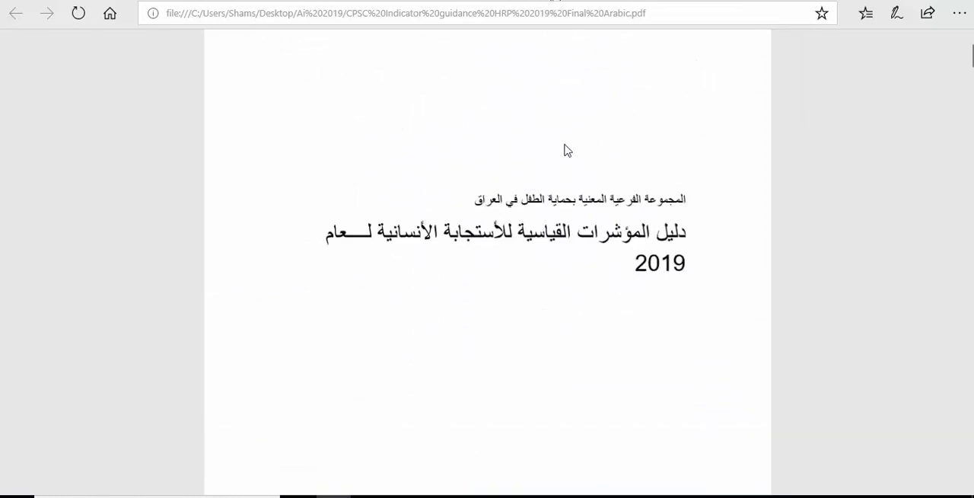
pyautogui.click(557, 0)
pyautogui.scroll(-10, 576, 229)
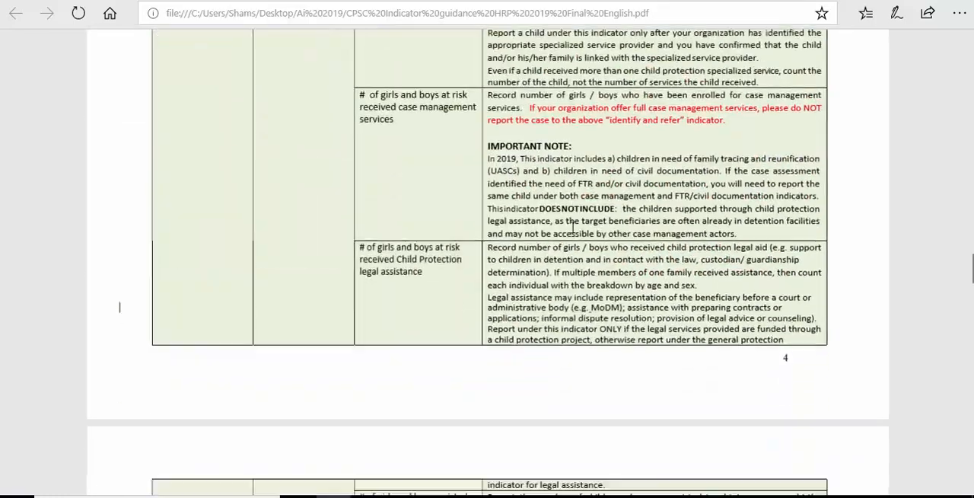